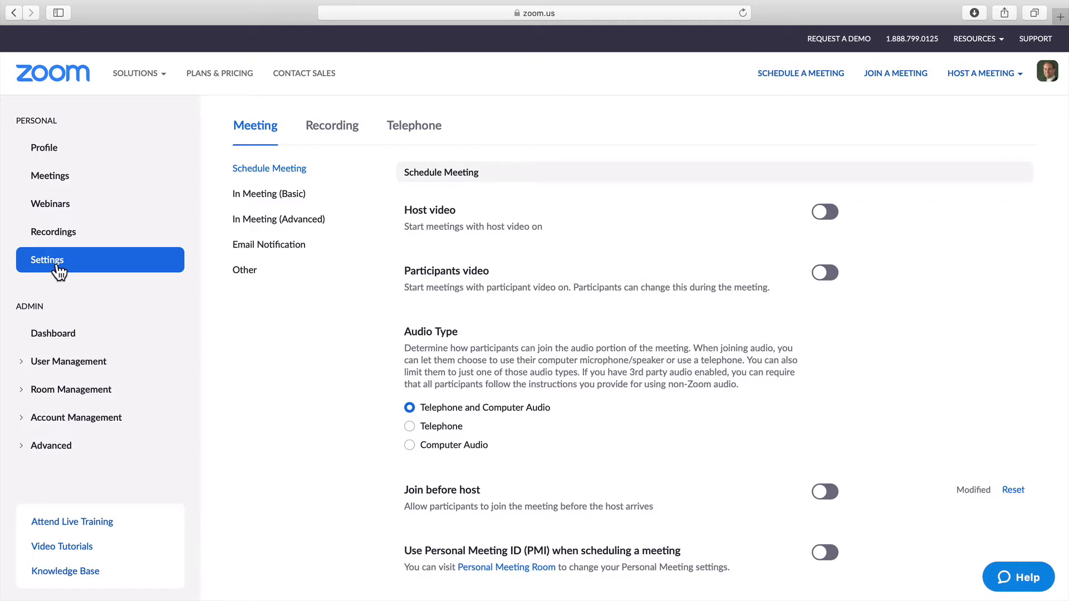
# Jump to In Meeting (Basic) and scroll down to the Screen sharing settings.
pyautogui.click(258, 195)
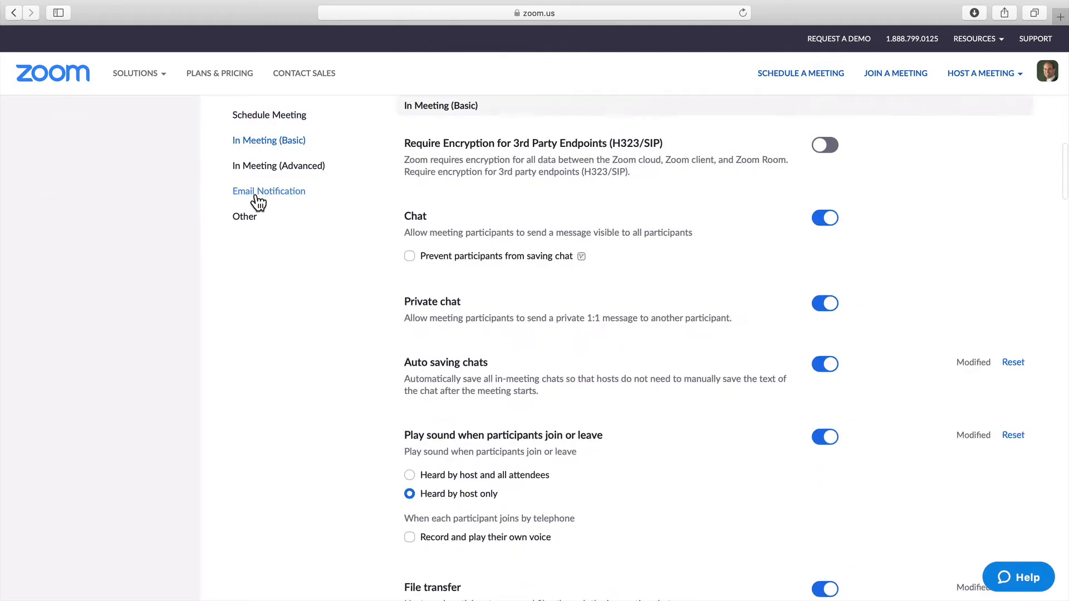
pyautogui.scroll(-7, 289, 421)
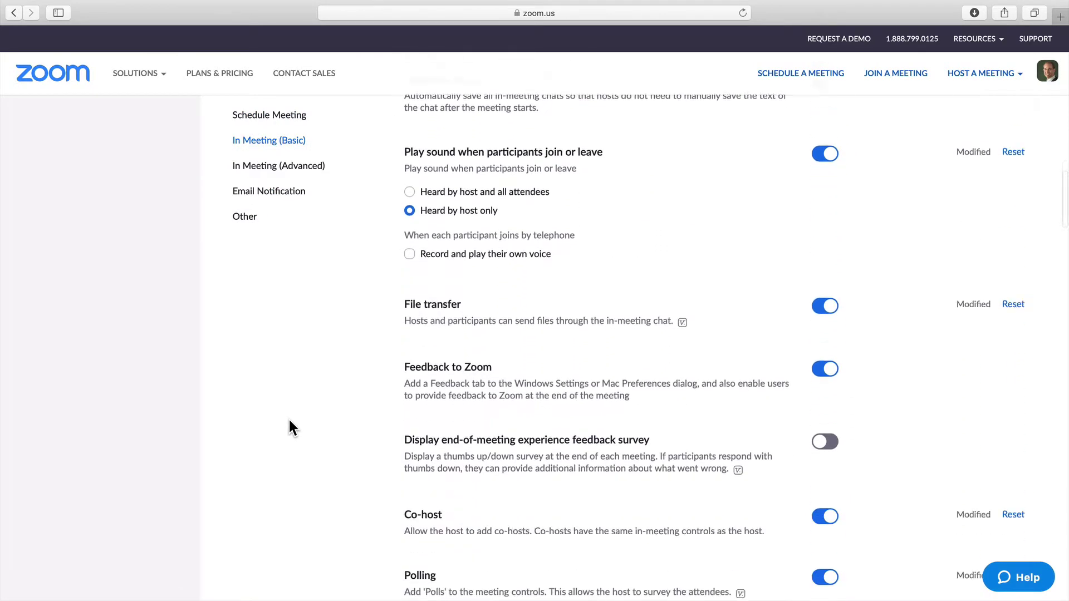
pyautogui.scroll(-7, 289, 421)
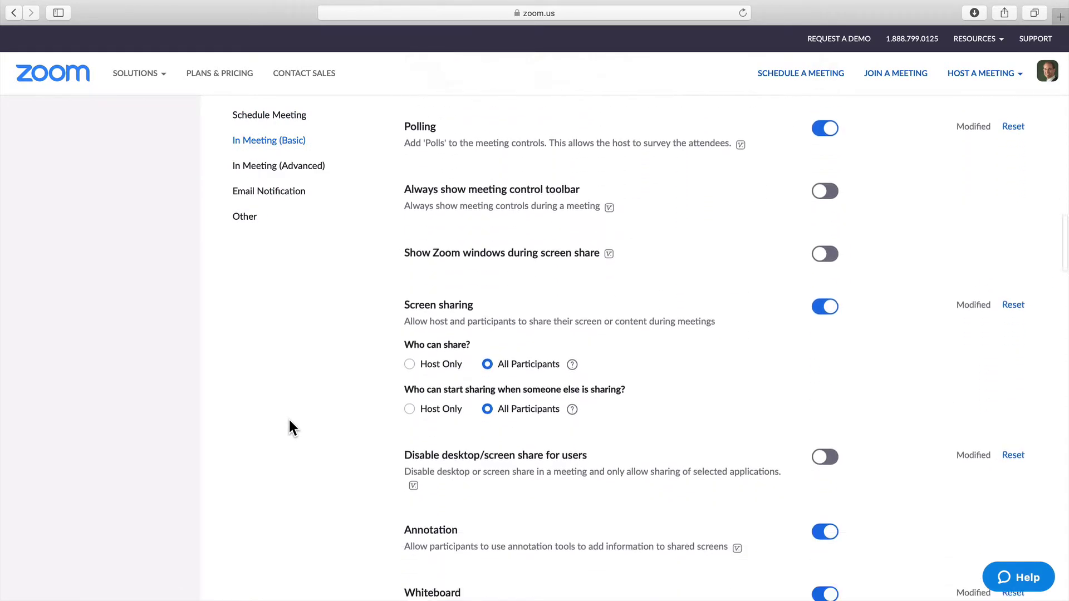
pyautogui.scroll(-2, 290, 424)
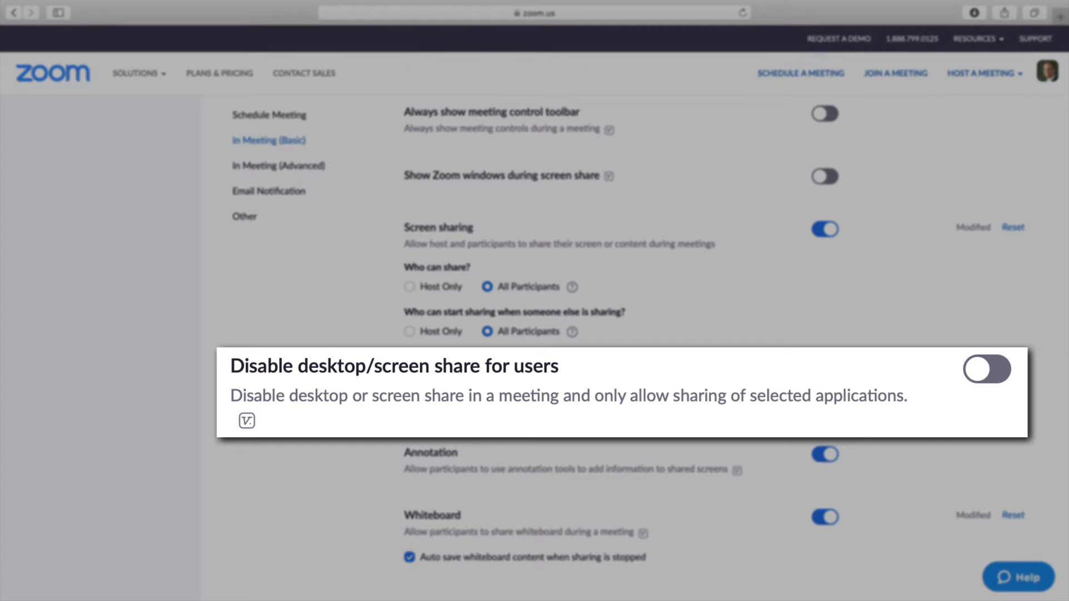
# Scroll further down the settings to the Remote control toggle.
pyautogui.scroll(-5, 316, 369)
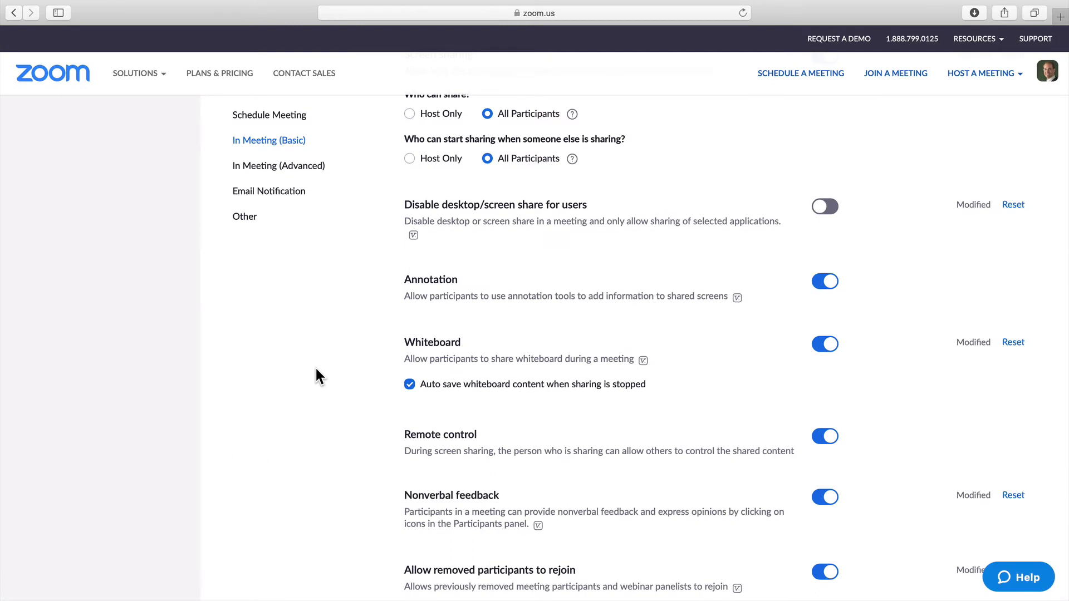
pyautogui.scroll(-3, 315, 369)
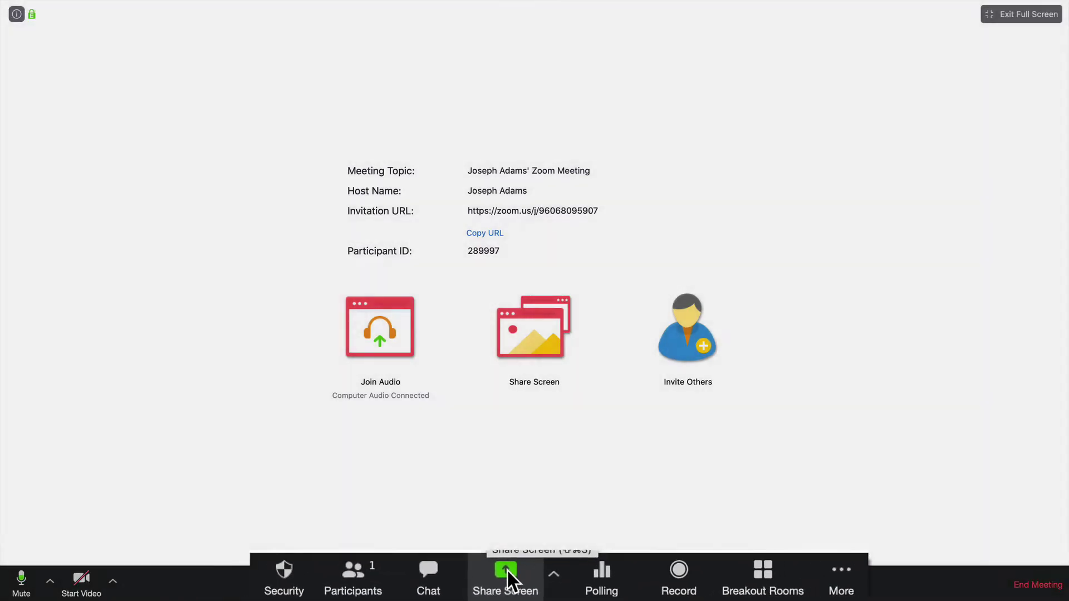
# Open the Share Screen chooser and select the iPhone/iPad via cable option.
pyautogui.click(519, 579)
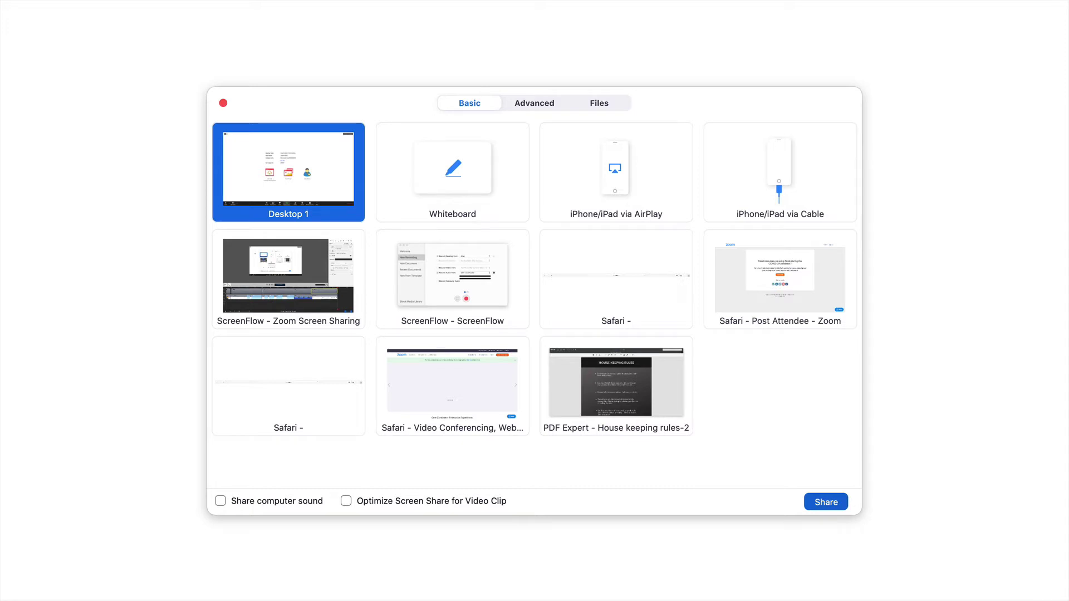
pyautogui.moveTo(136, 233)
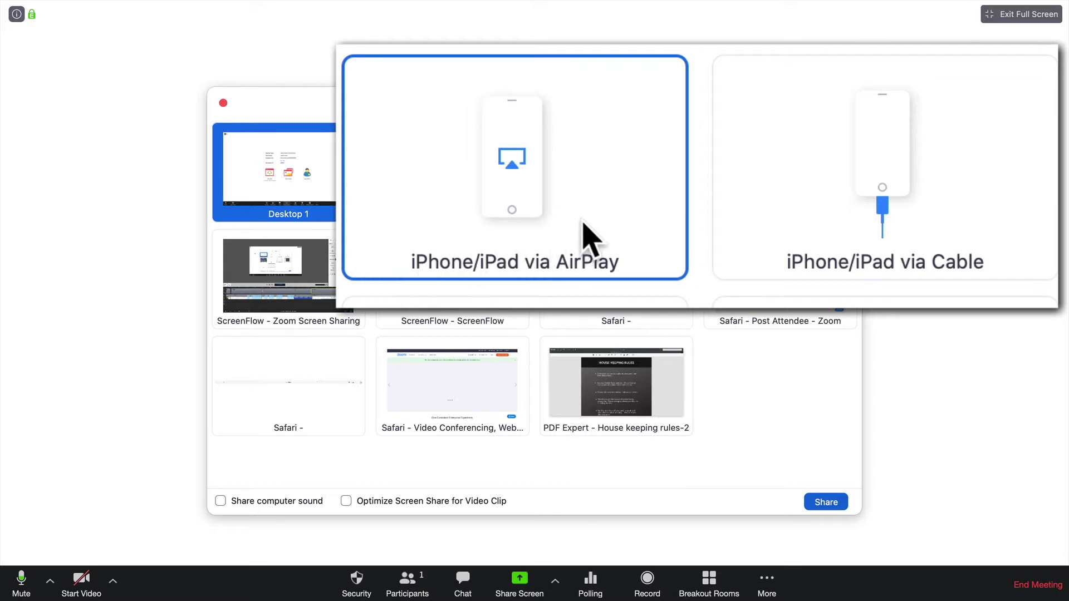
pyautogui.click(749, 231)
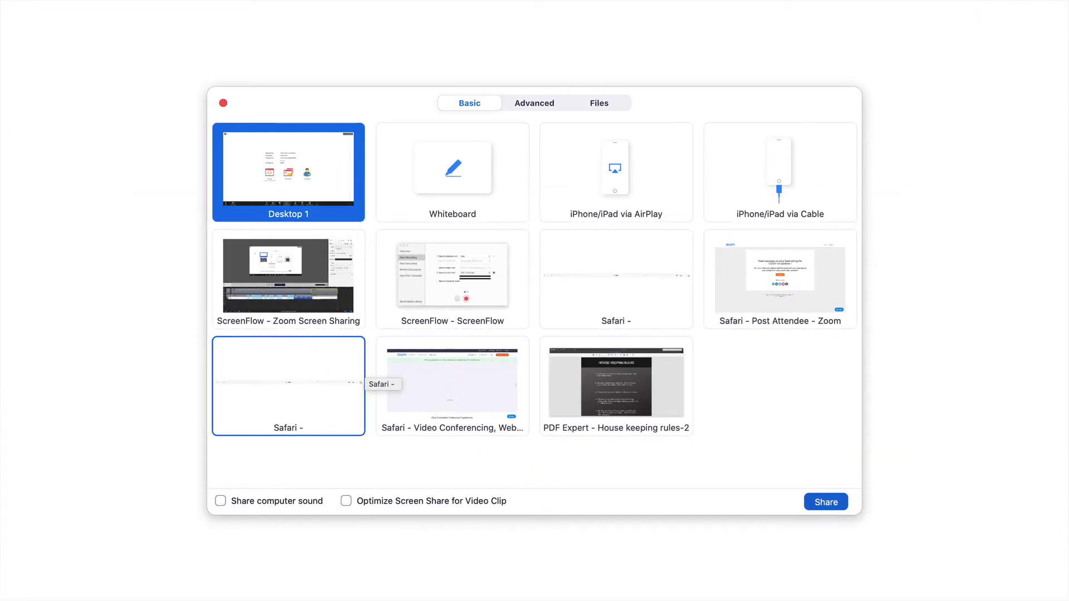
# Share the PDF Expert 'House keeping rules-2' window and scroll back to its first page.
pyautogui.click(593, 371)
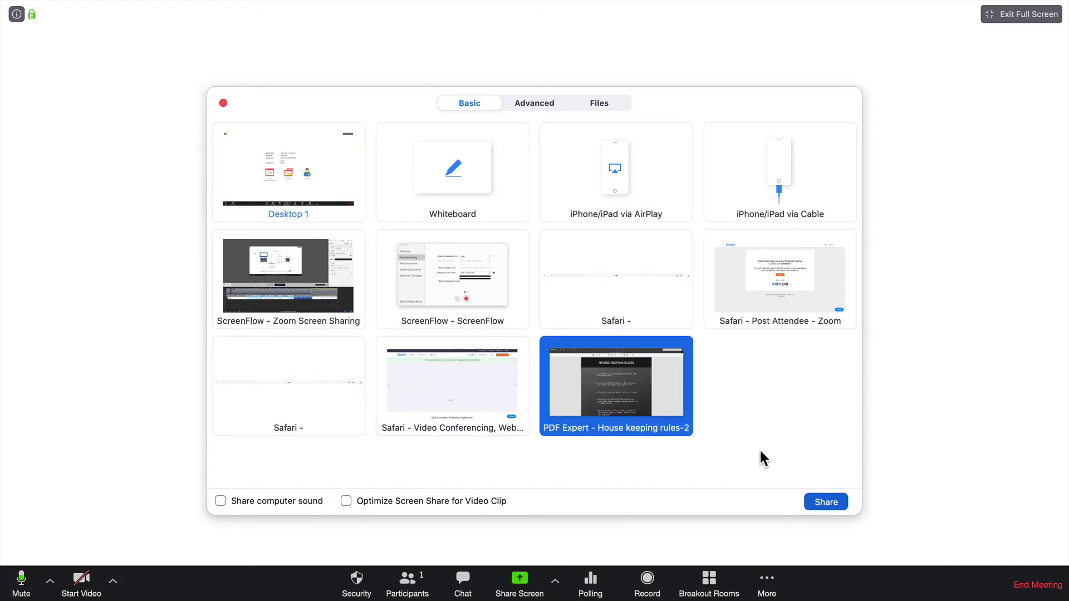
pyautogui.click(823, 502)
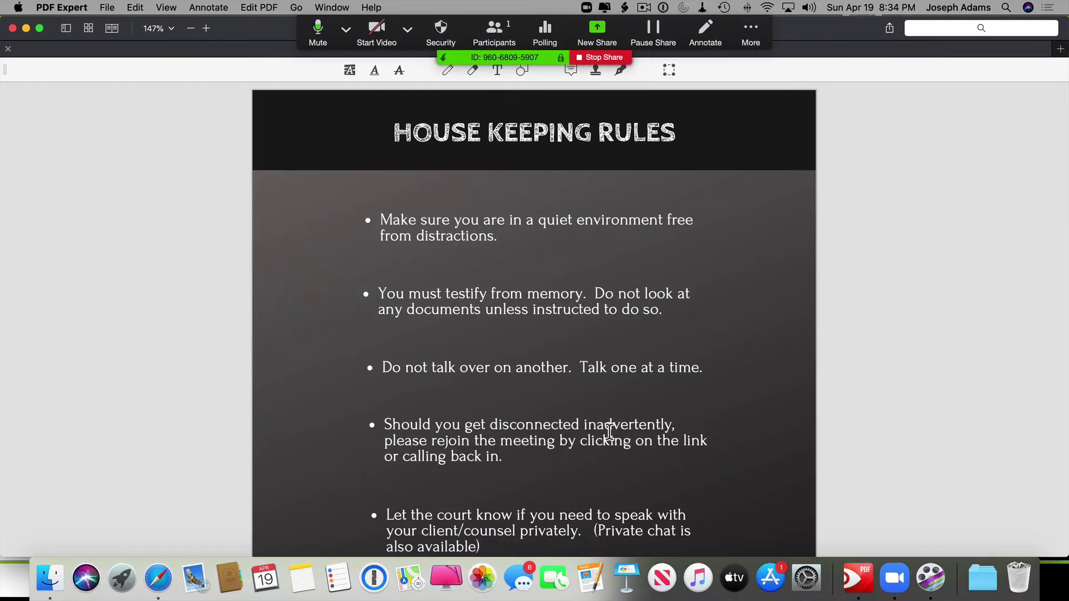
pyautogui.scroll(-4, 610, 431)
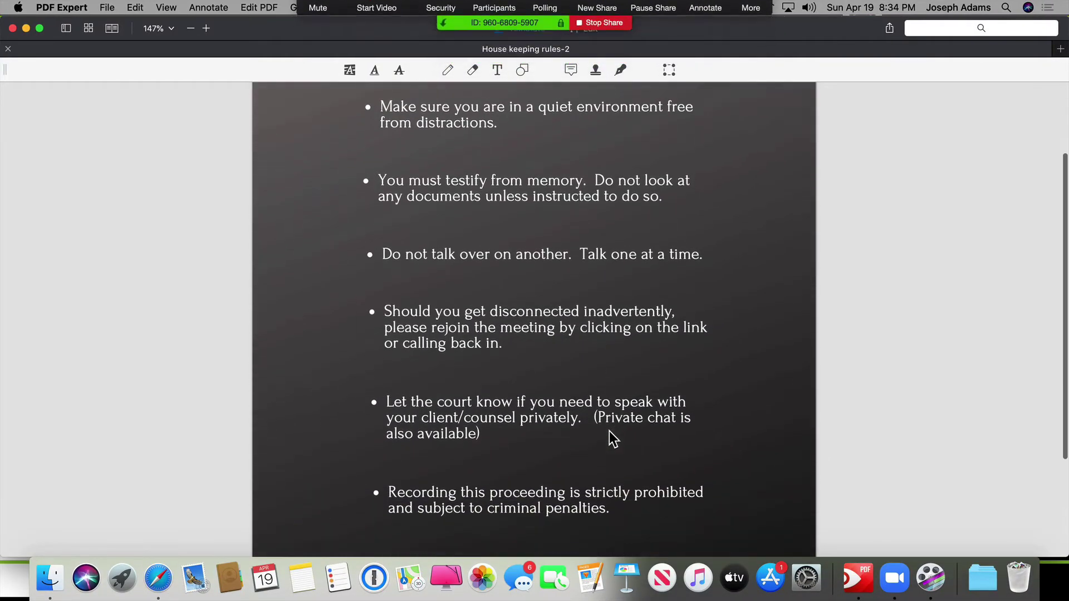
pyautogui.scroll(2, 612, 438)
pyautogui.scroll(2, 611, 438)
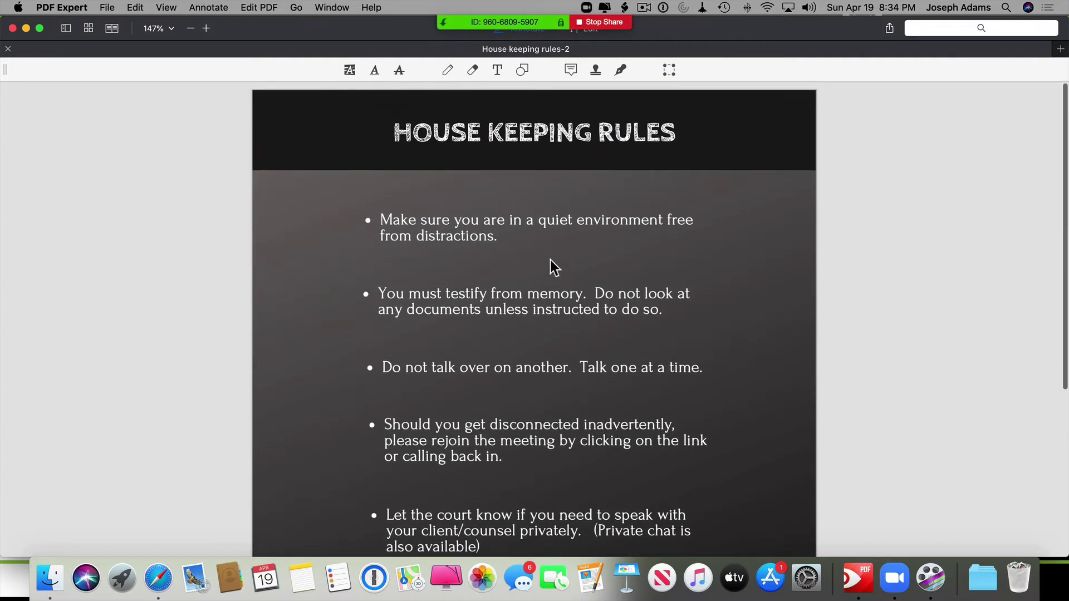
pyautogui.moveTo(439, 58)
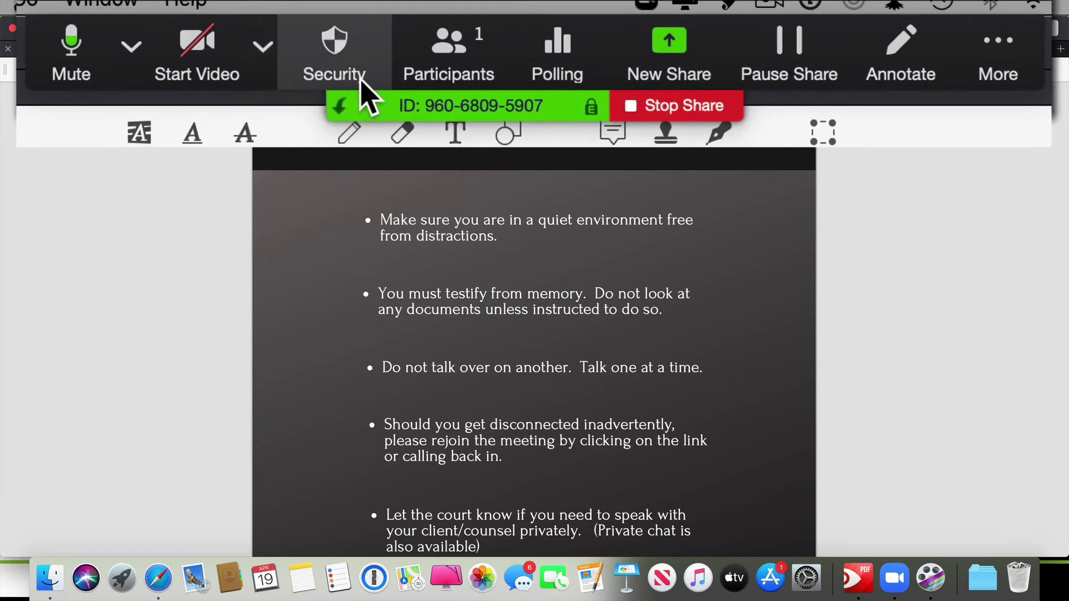
# Annotate the slide with the text 'test' and an arrow under the first bullet.
pyautogui.click(882, 56)
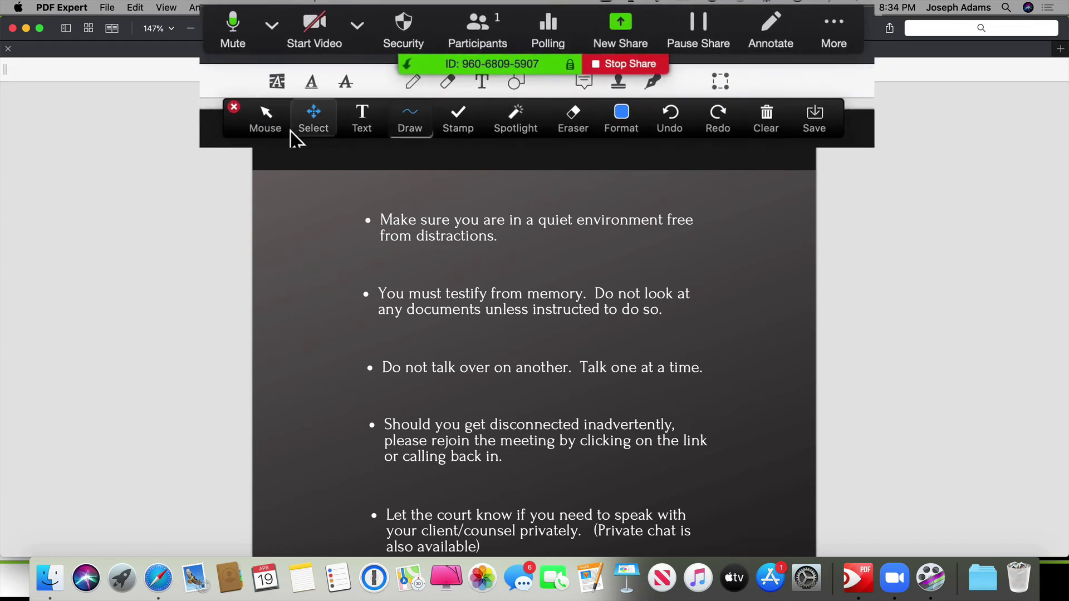
pyautogui.click(355, 134)
pyautogui.click(306, 210)
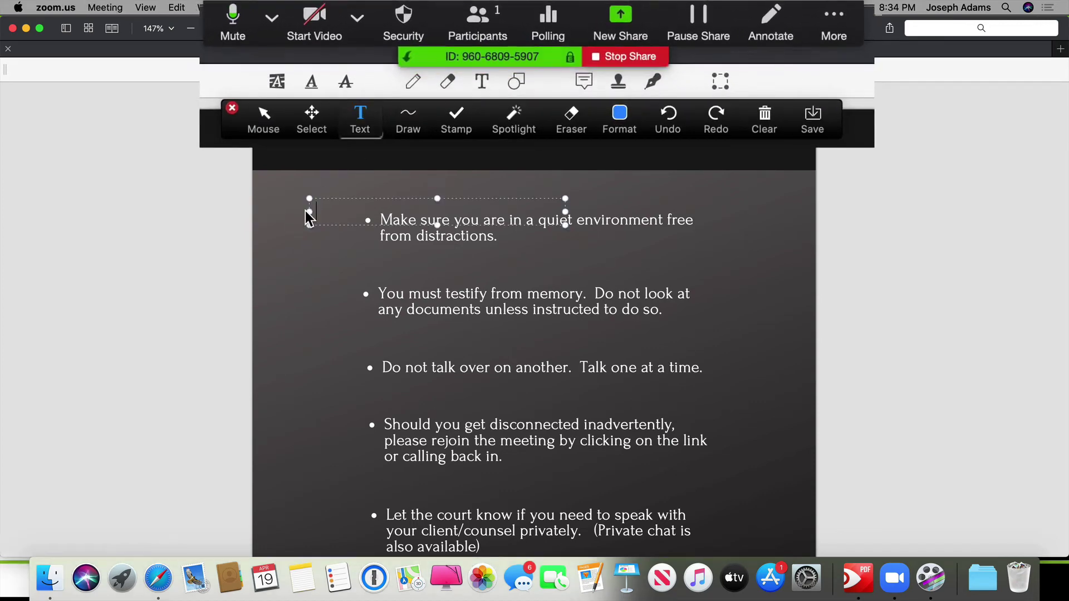
pyautogui.write('test')
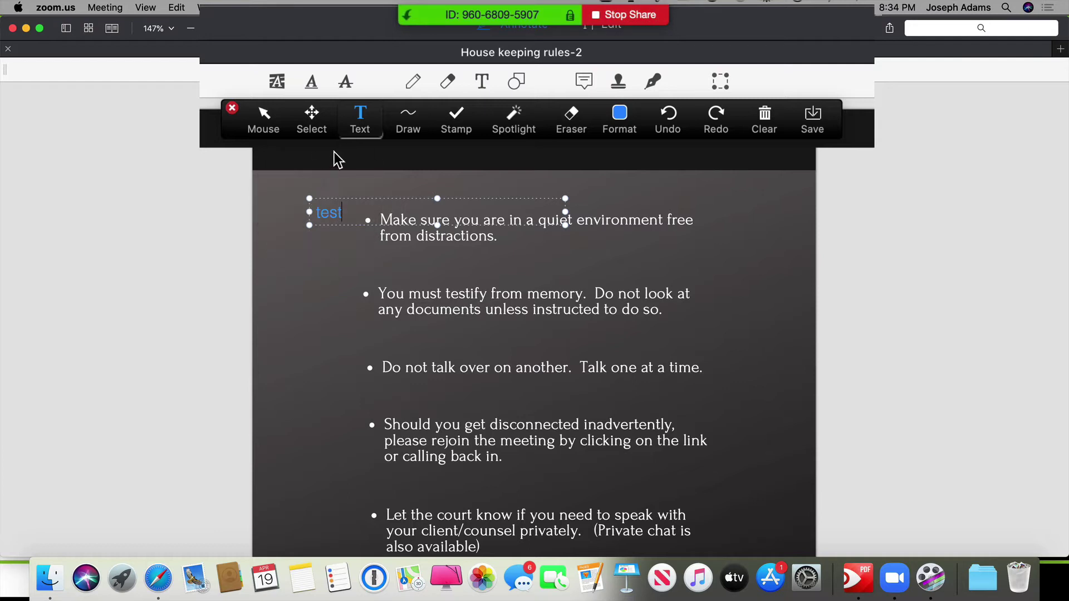
pyautogui.click(408, 125)
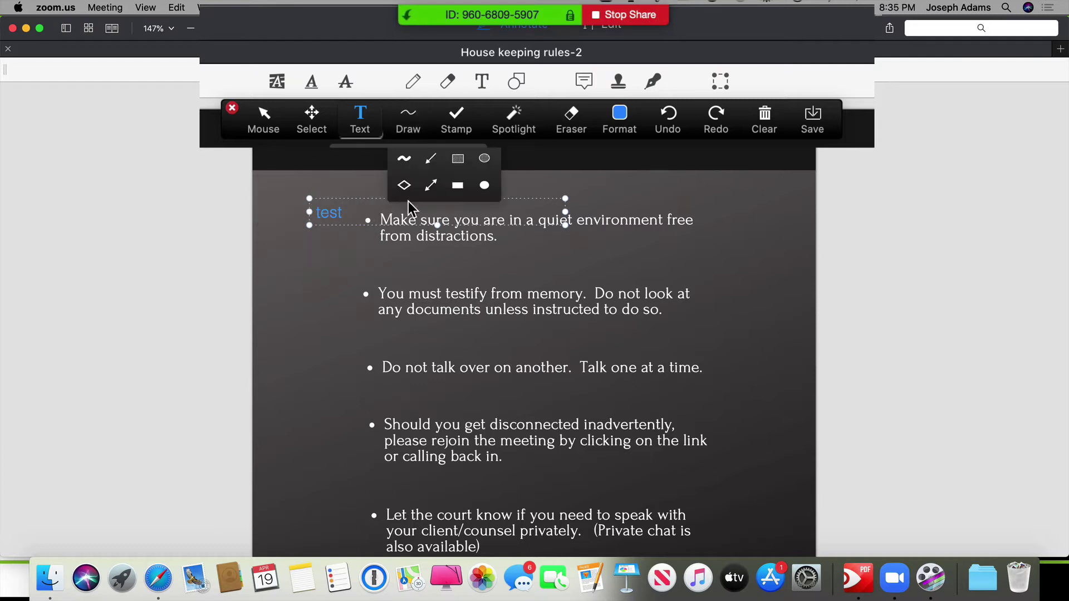
pyautogui.click(430, 159)
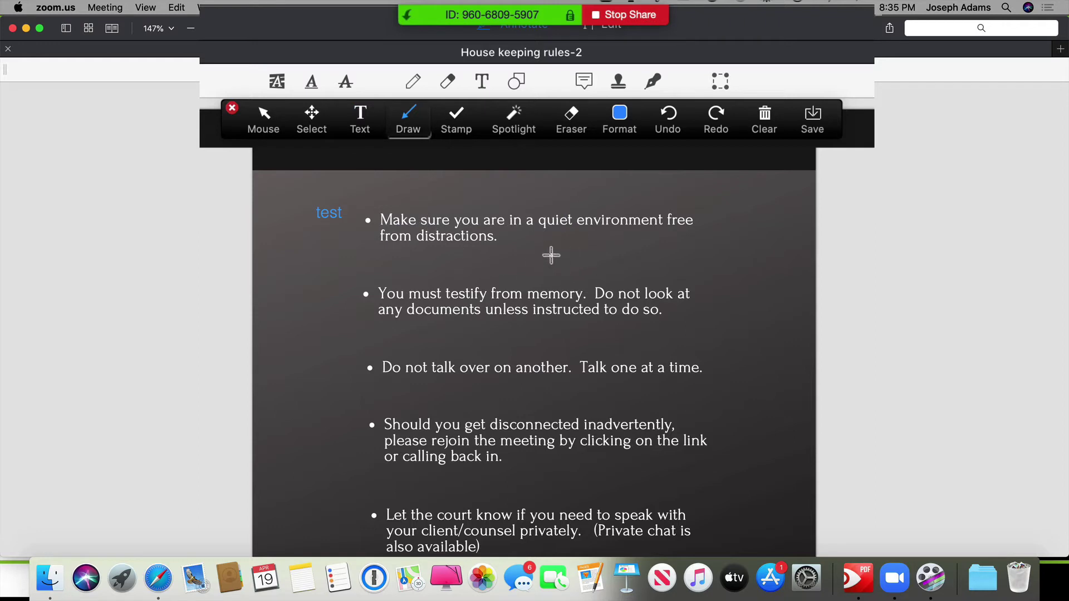
pyautogui.moveTo(537, 251); pyautogui.dragTo(625, 241)
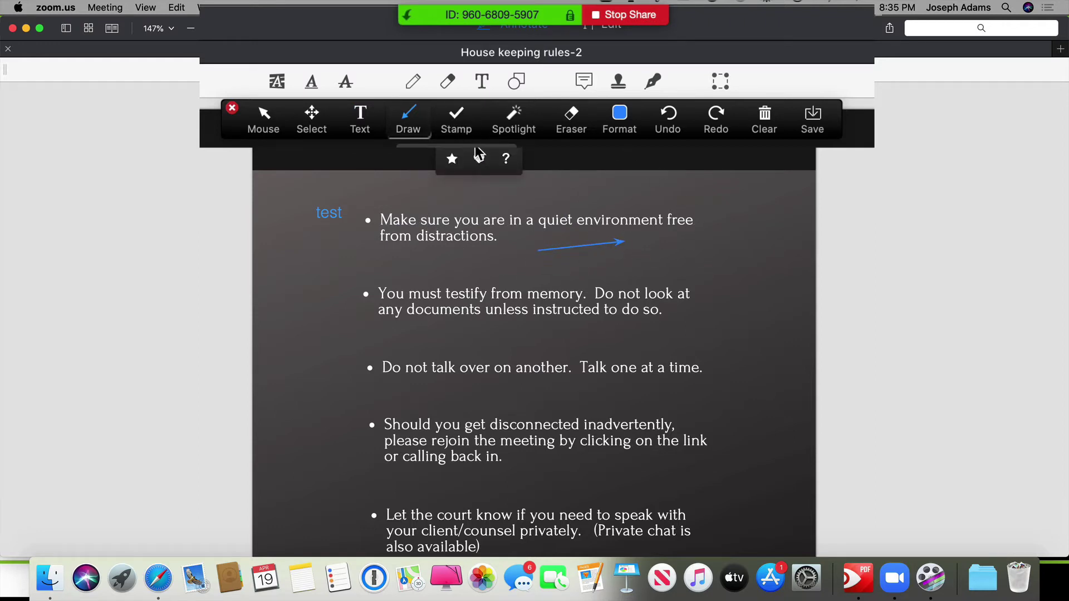
# Stamp a check mark by the second bullet, try spotlight and eraser, then clear all drawings.
pyautogui.click(456, 116)
pyautogui.click(348, 299)
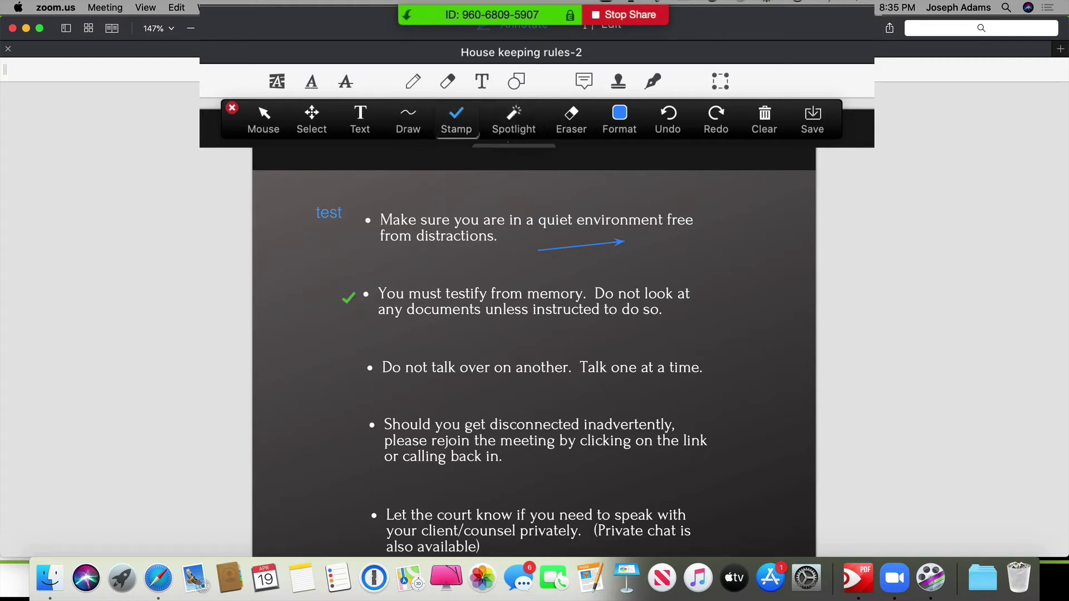
pyautogui.click(515, 147)
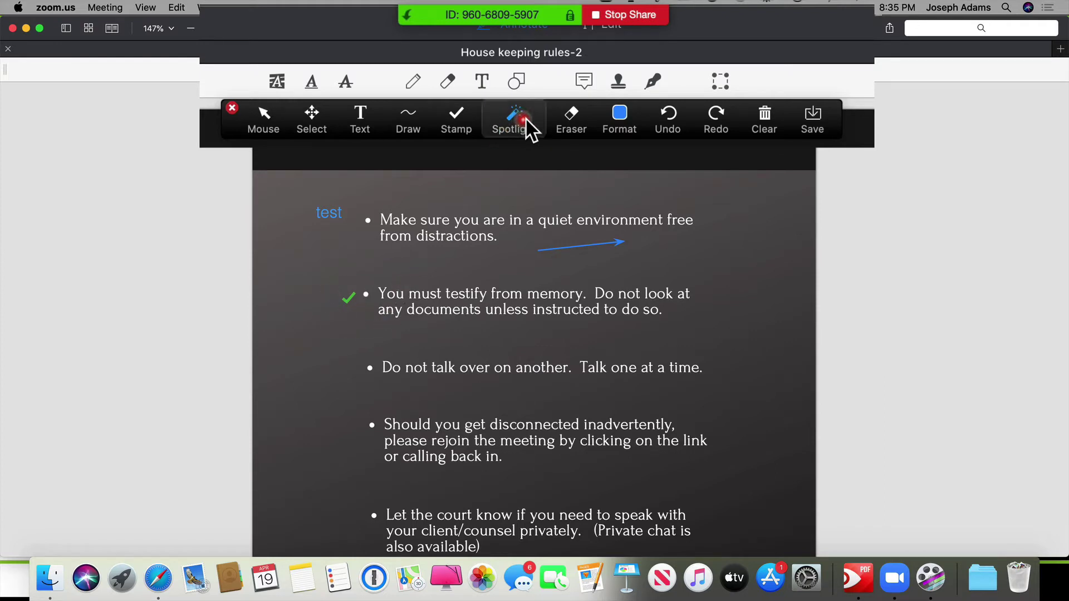
pyautogui.click(576, 123)
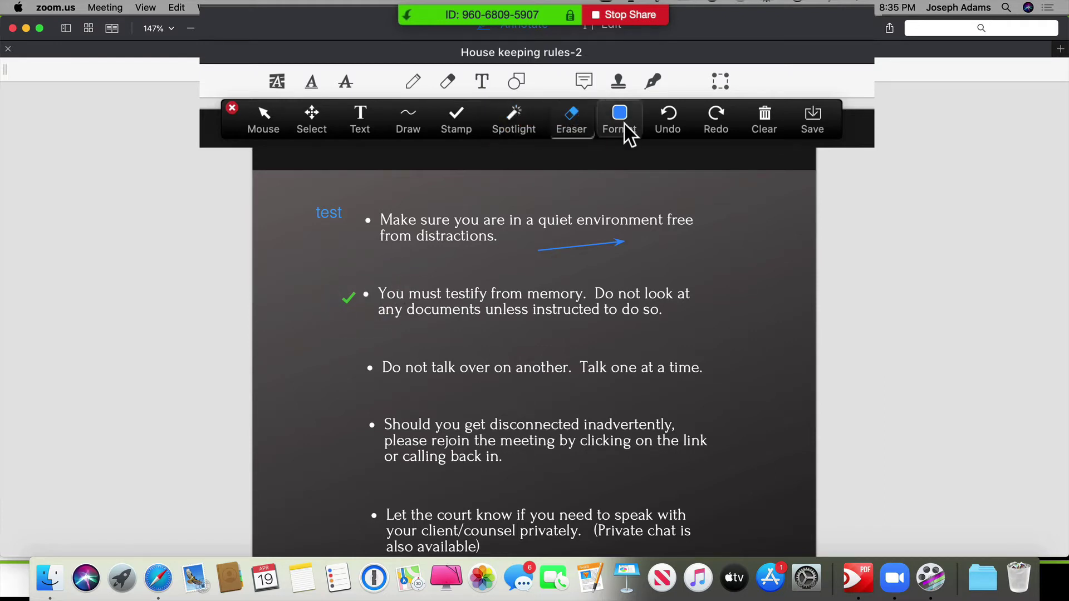
pyautogui.click(718, 124)
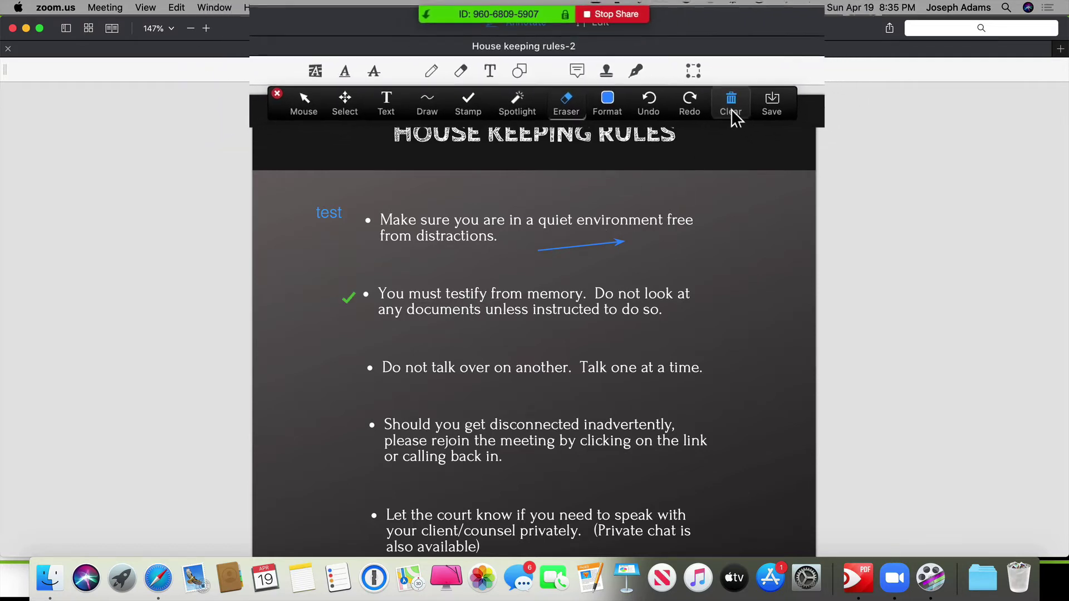
pyautogui.click(765, 129)
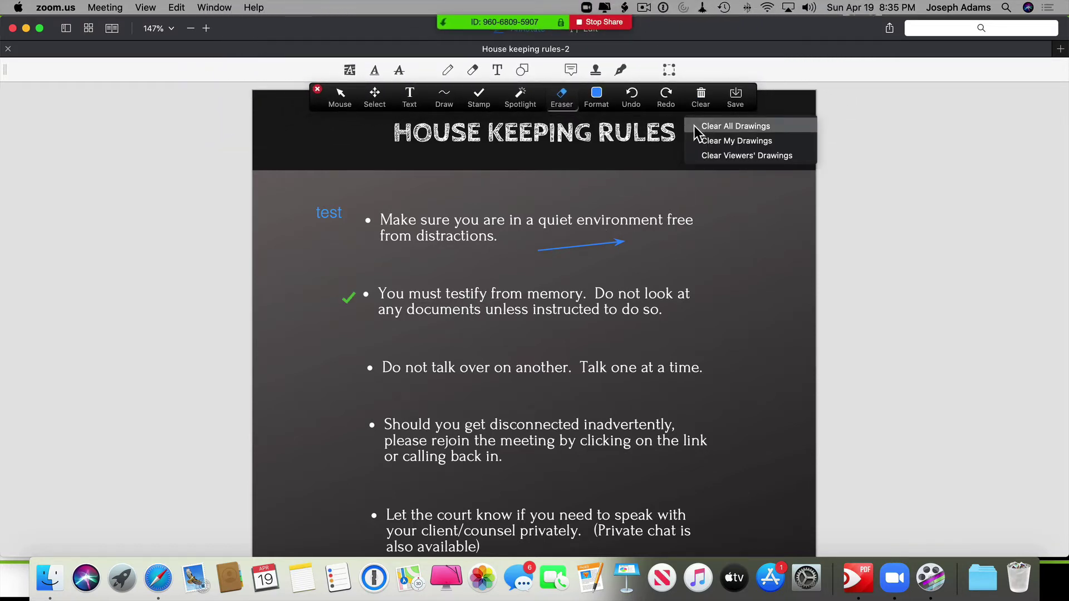
pyautogui.click(694, 125)
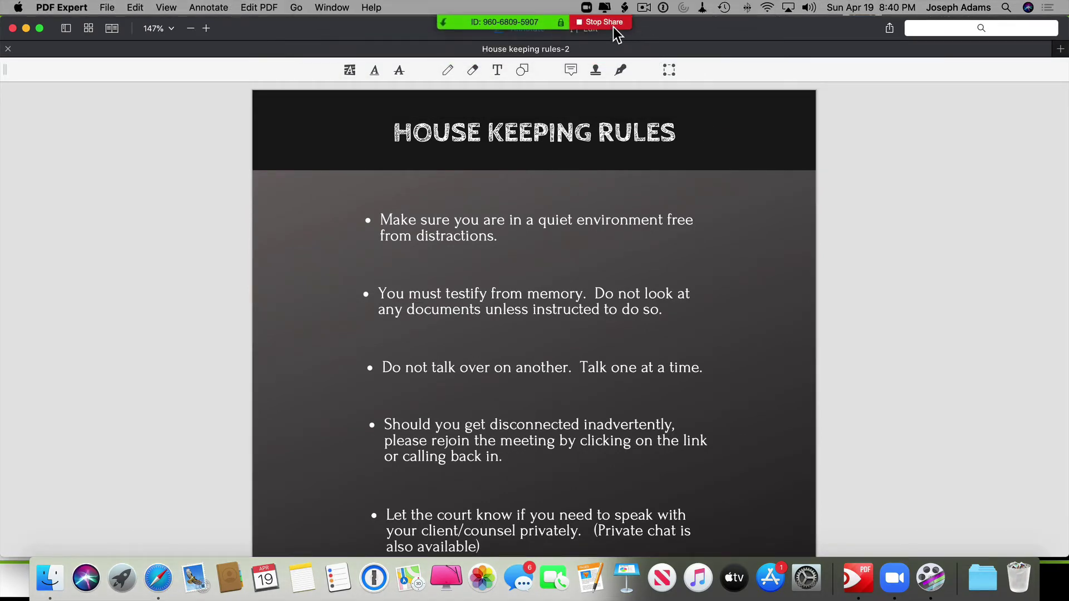
# Stop sharing the PDF and bring up the Advanced share options.
pyautogui.click(609, 23)
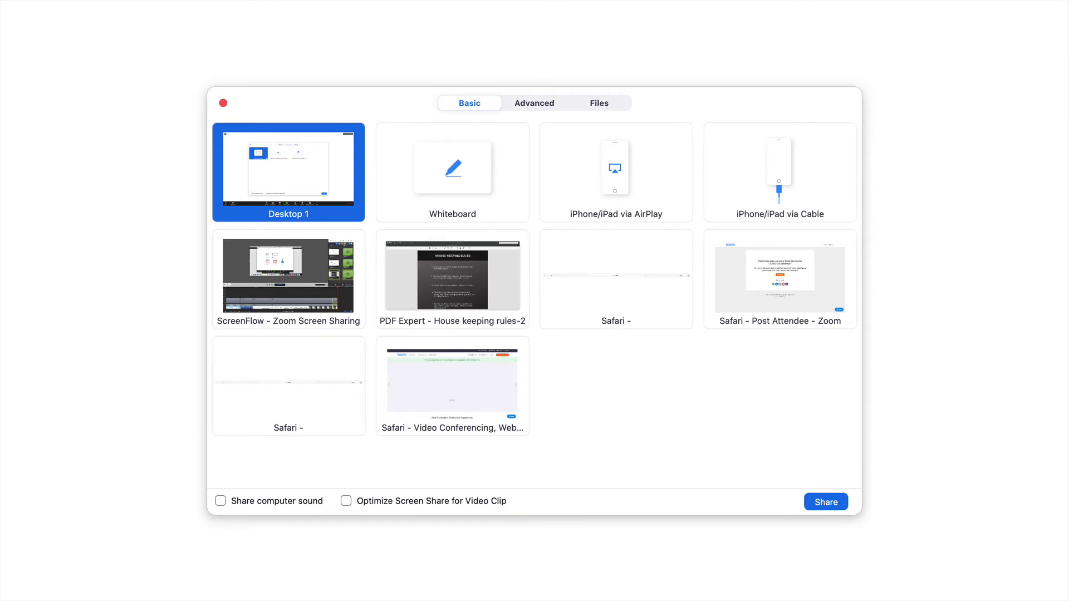
pyautogui.click(534, 106)
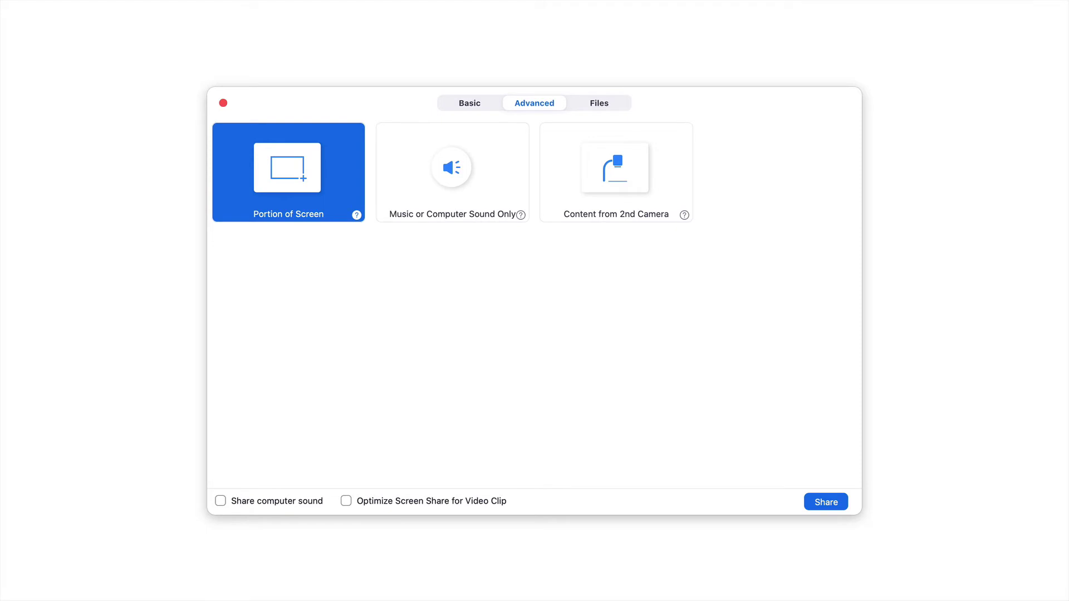
# From the Basic tab, share the PDF Expert 'House keeping rules-2' window again.
pyautogui.click(462, 104)
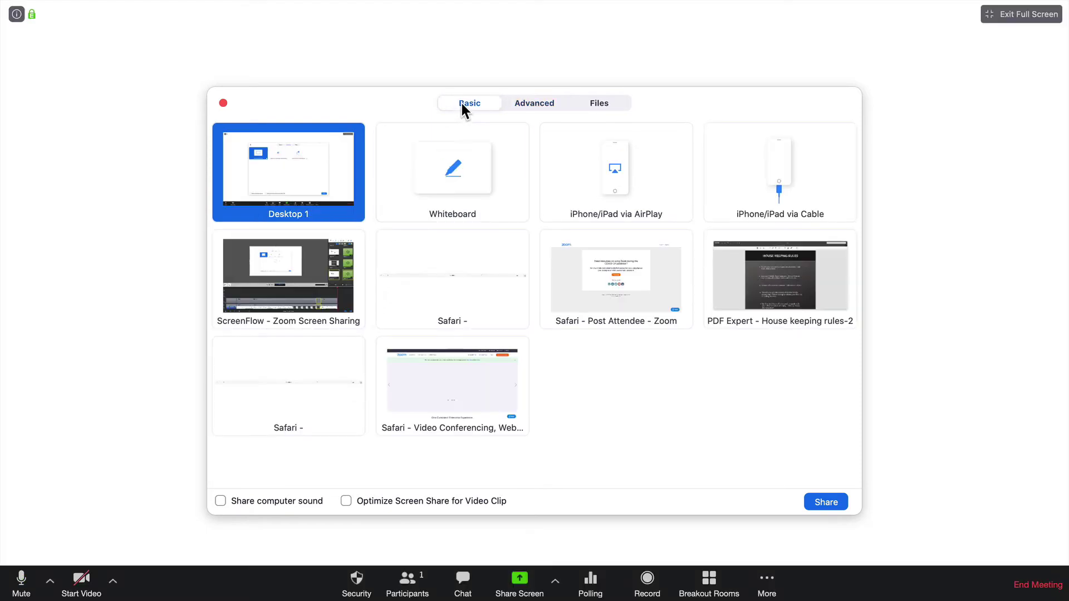
pyautogui.click(741, 287)
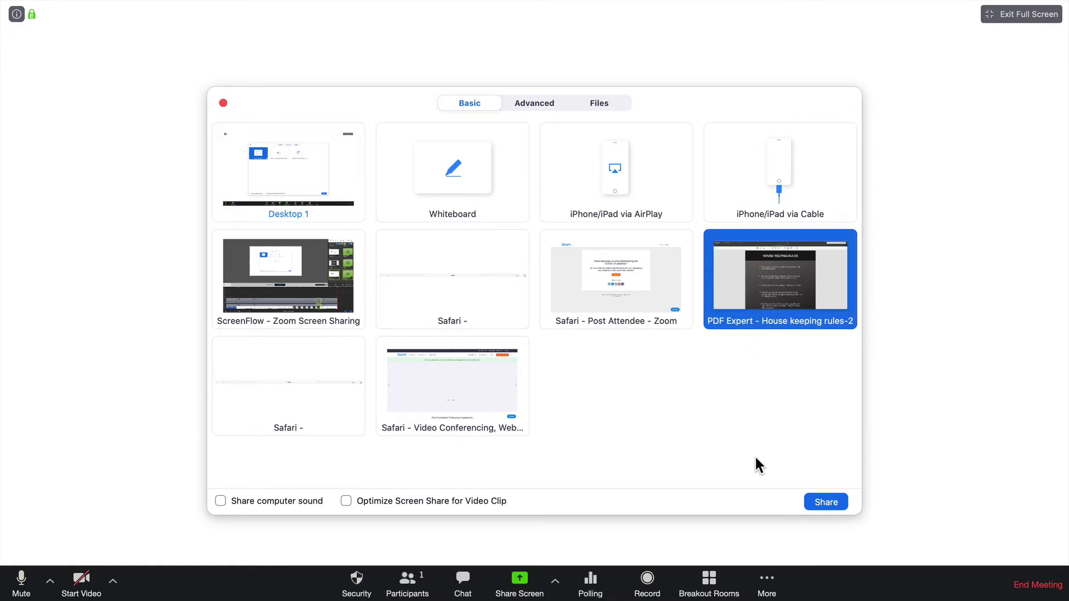
pyautogui.click(811, 504)
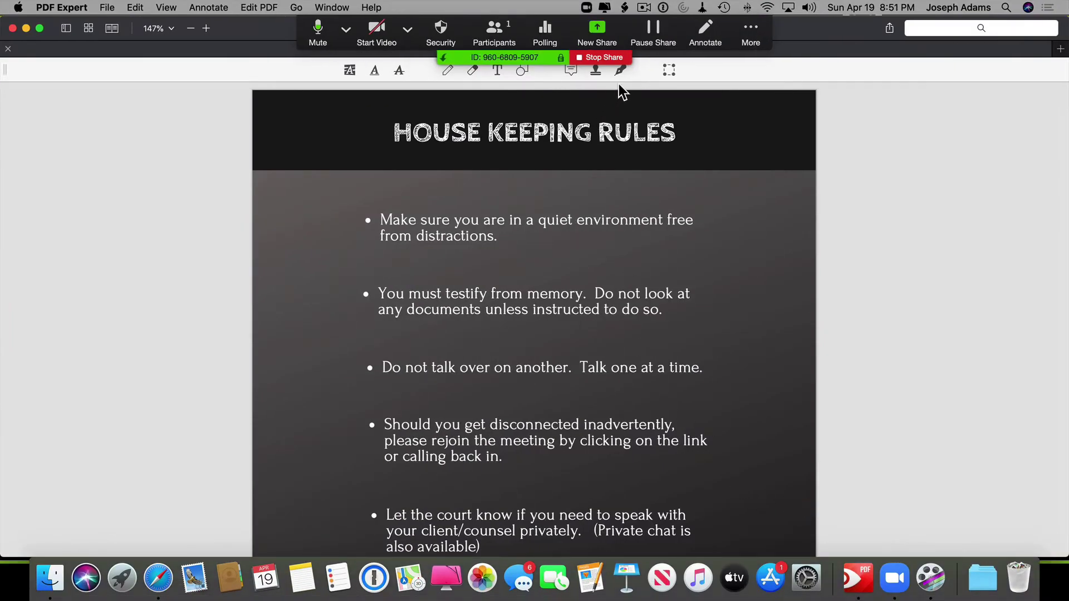
# Pause the share, start a New Share and switch to its Advanced tab.
pyautogui.click(653, 32)
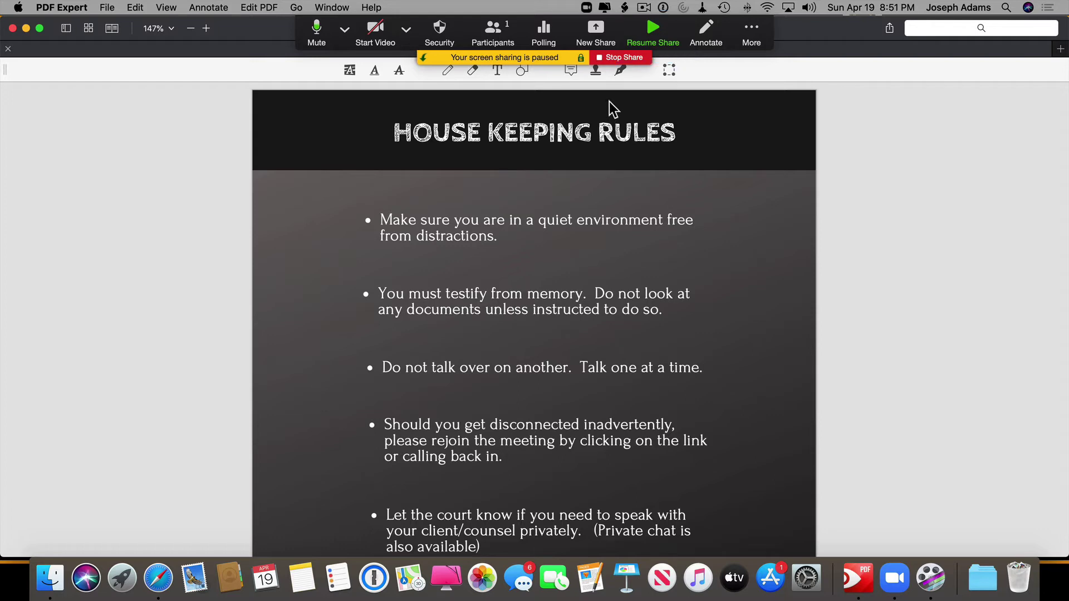
pyautogui.click(595, 34)
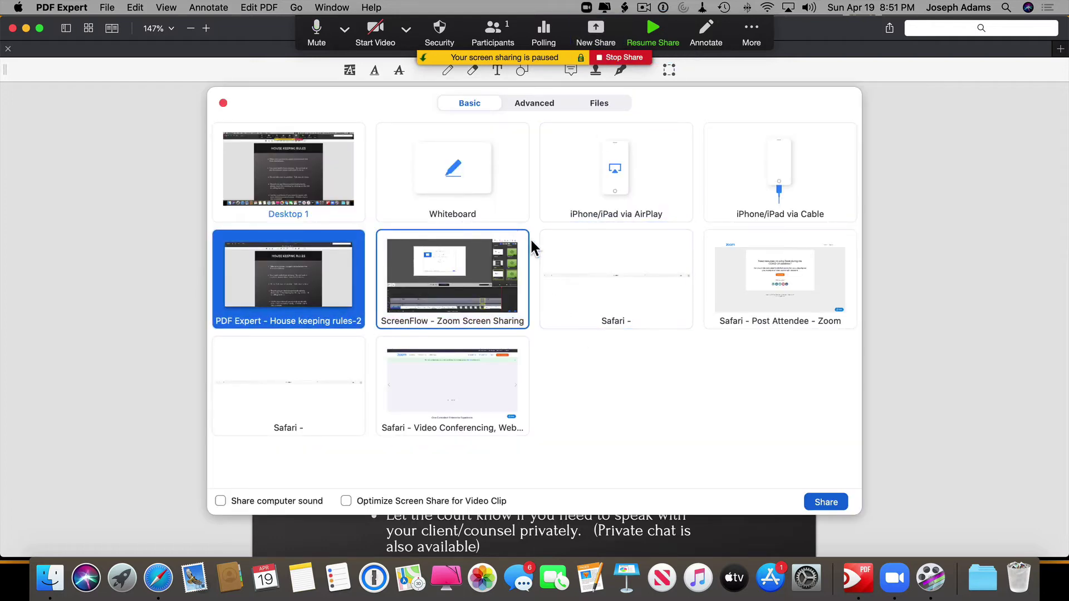
pyautogui.click(529, 103)
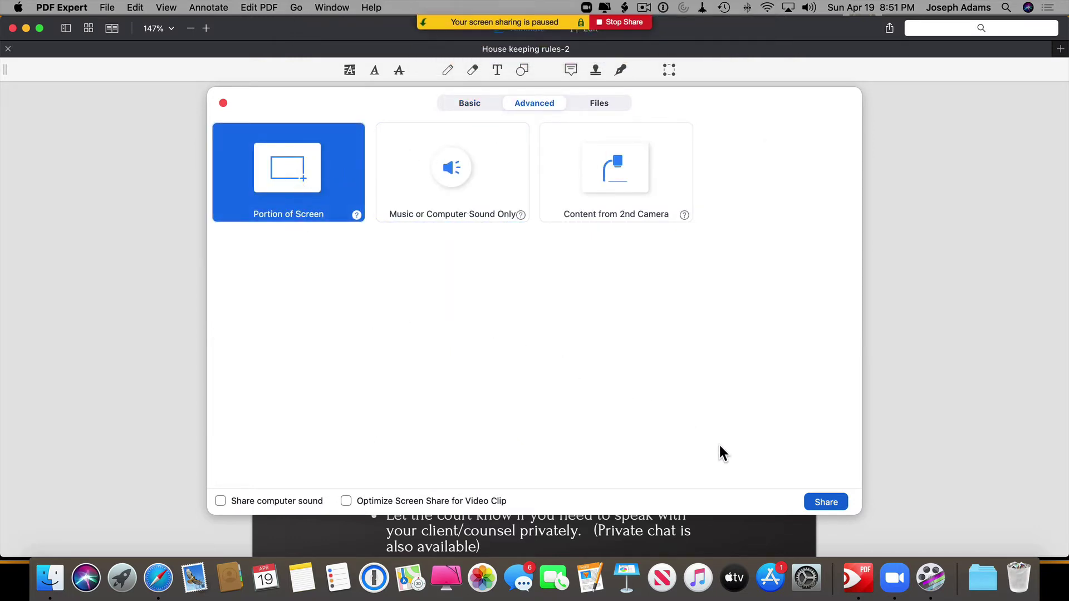
# Share a Portion of Screen, resizing the frame to cover only the first bullet.
pyautogui.click(818, 503)
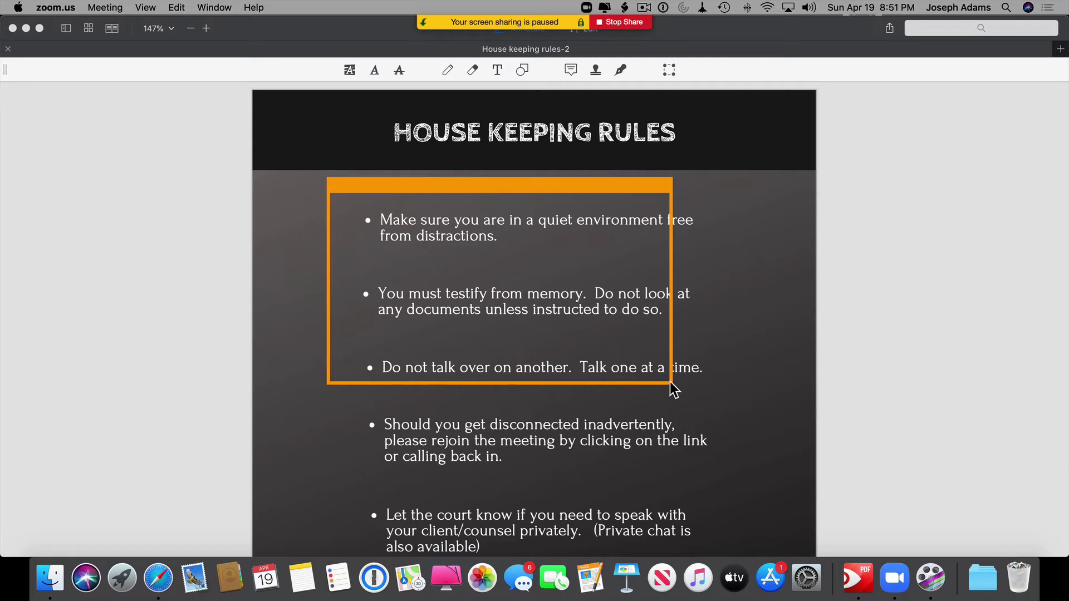
pyautogui.moveTo(673, 390); pyautogui.dragTo(718, 274)
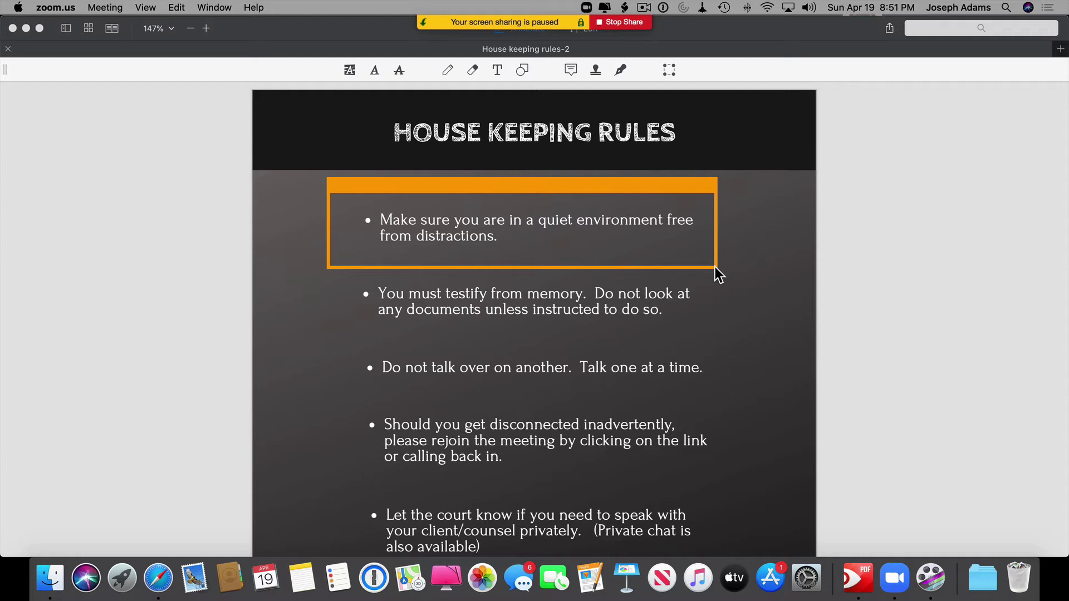
pyautogui.moveTo(563, 49)
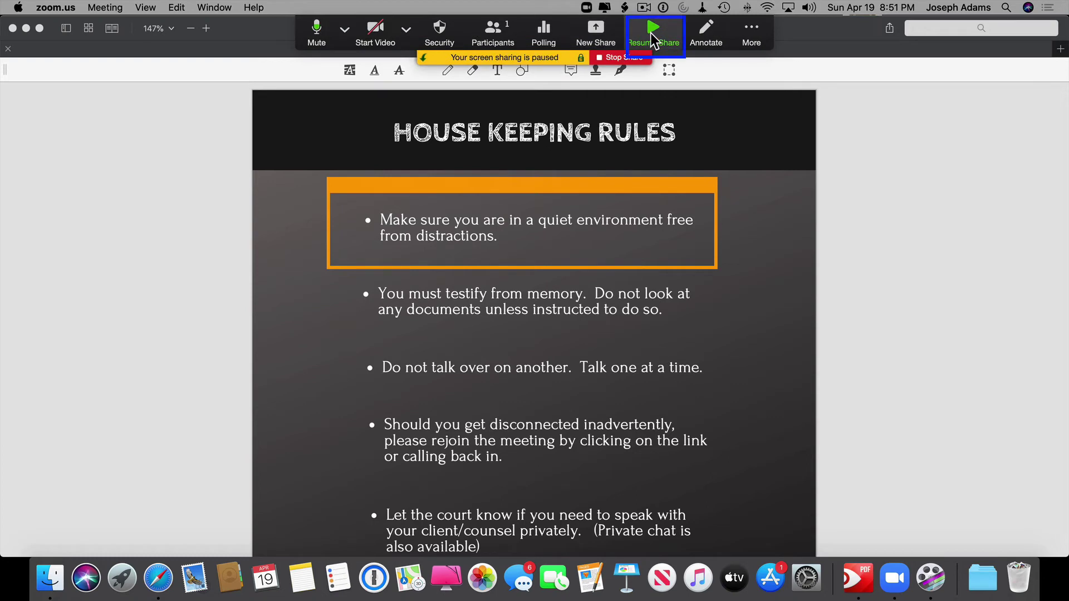
# Resume the paused portion-of-screen share.
pyautogui.click(651, 32)
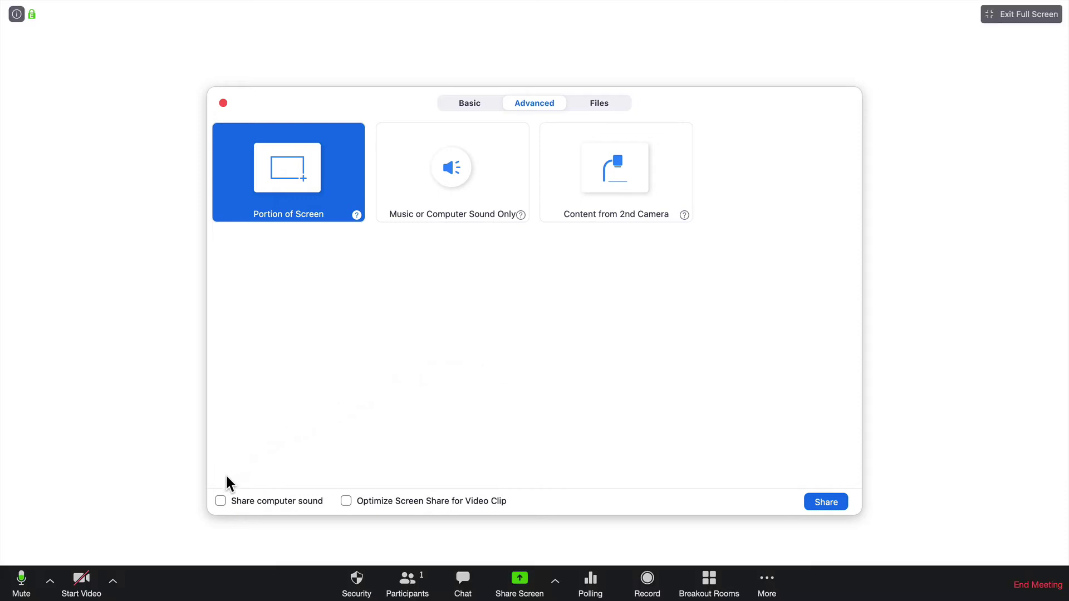
# Choose Music or Computer Sound Only as the share source on the Advanced tab.
pyautogui.moveTo(234, 507)
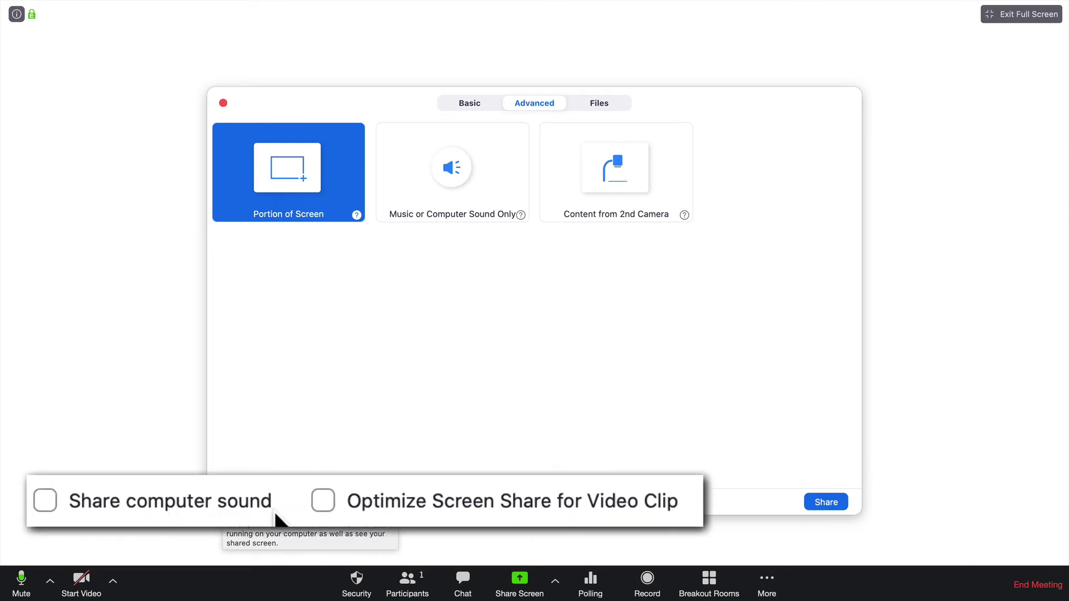
pyautogui.moveTo(358, 521)
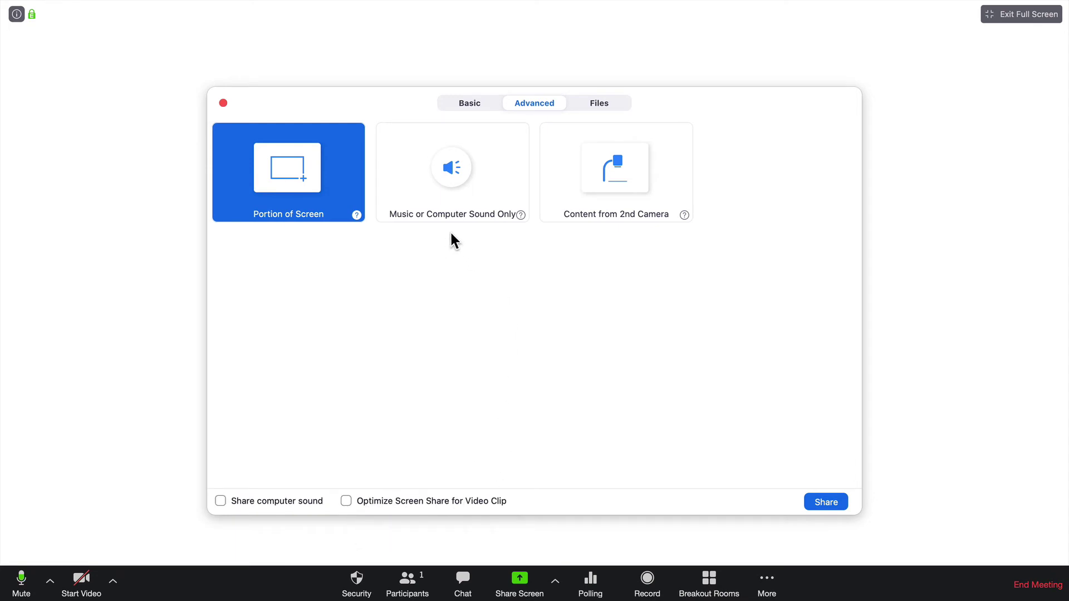
pyautogui.click(462, 178)
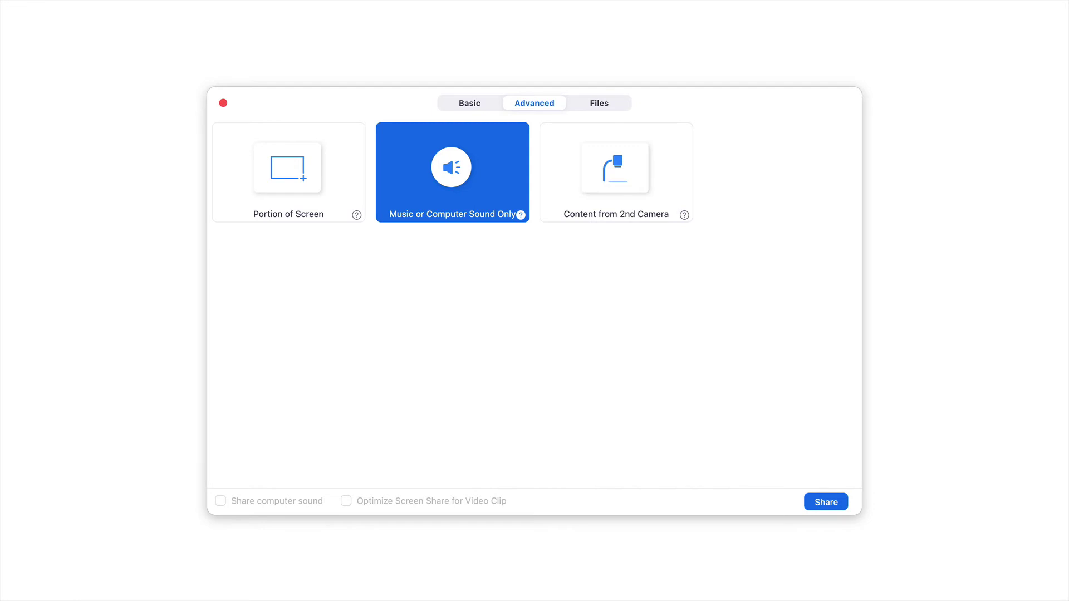
# Start sharing computer sound only and approve installing the Zoom audio device.
pyautogui.press('Return')
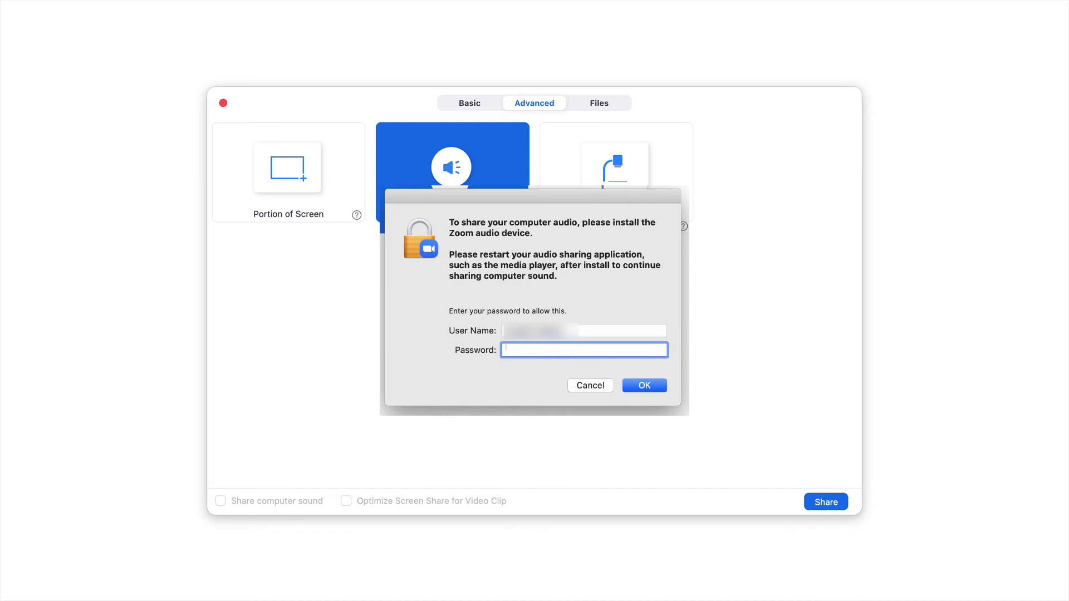
pyautogui.press('Return')
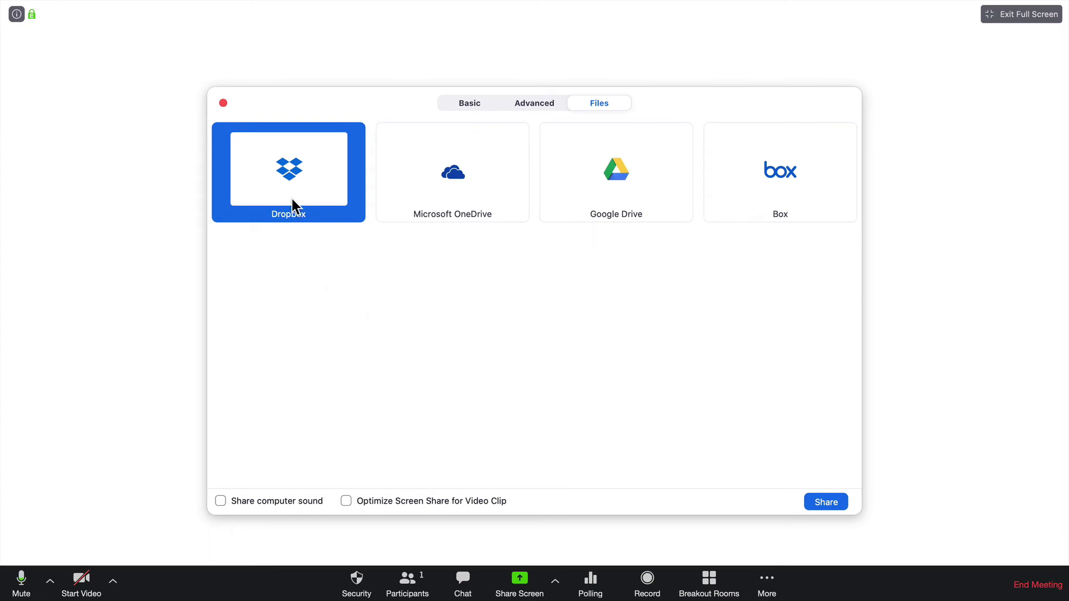
# Connect Dropbox to Zoom, sign in with the saved login, and allow file access.
pyautogui.click(817, 499)
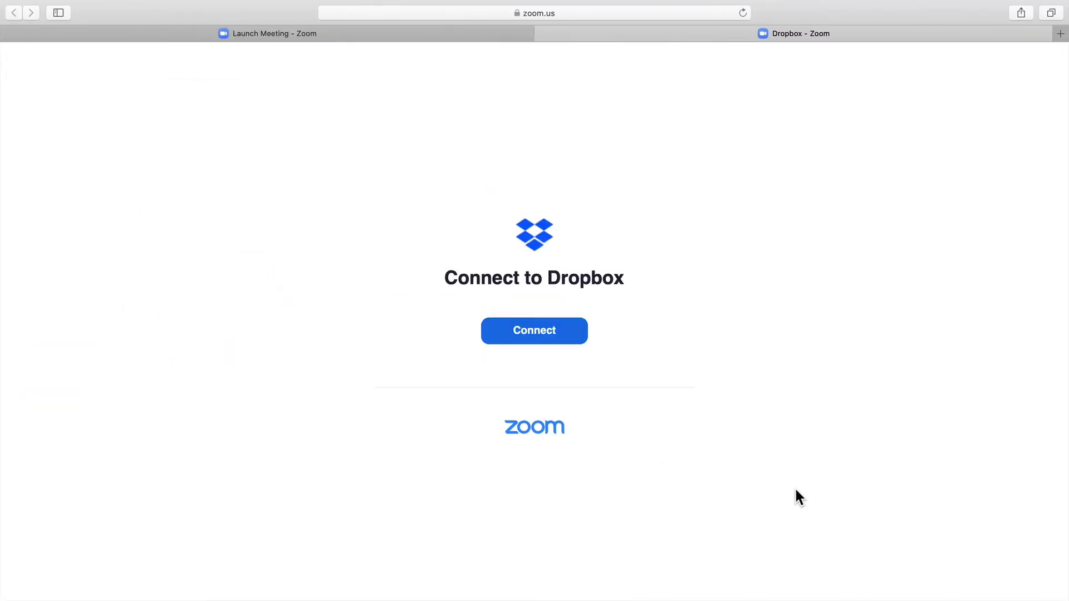
pyautogui.click(543, 341)
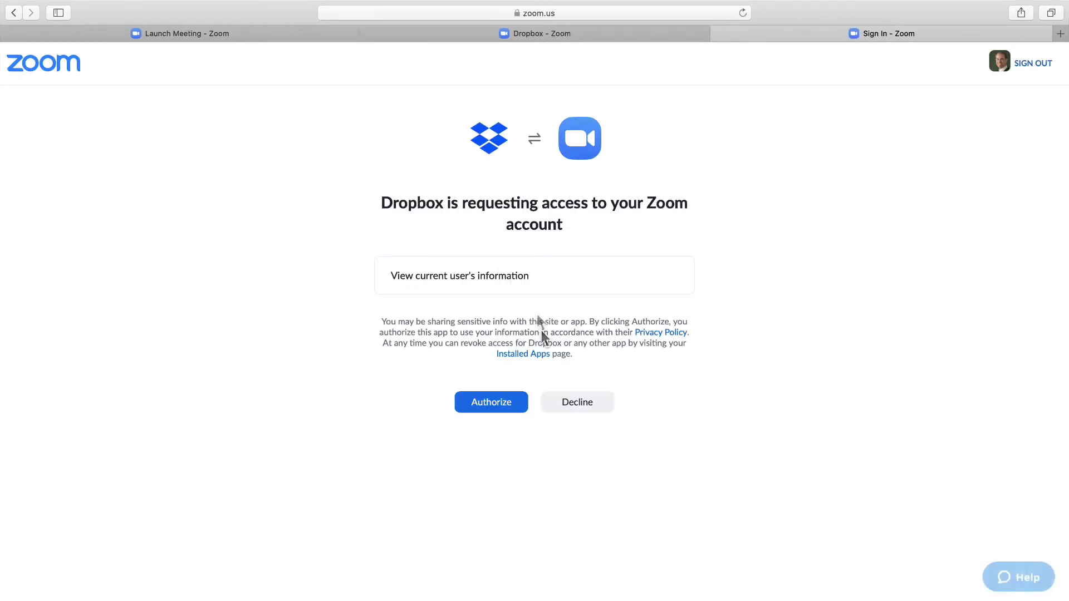
pyautogui.click(487, 402)
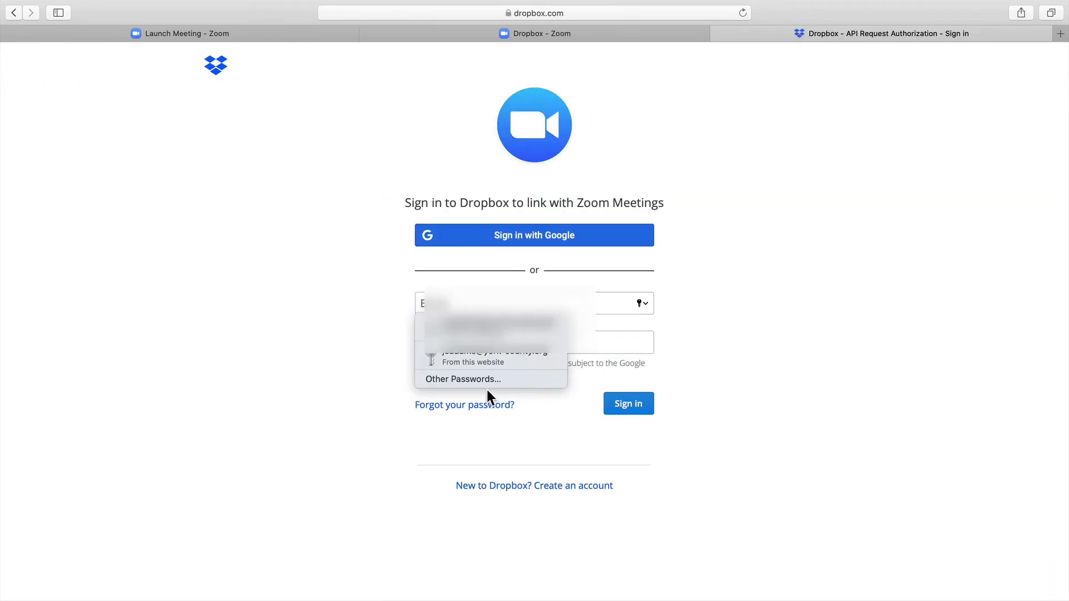
pyautogui.click(494, 356)
pyautogui.click(629, 403)
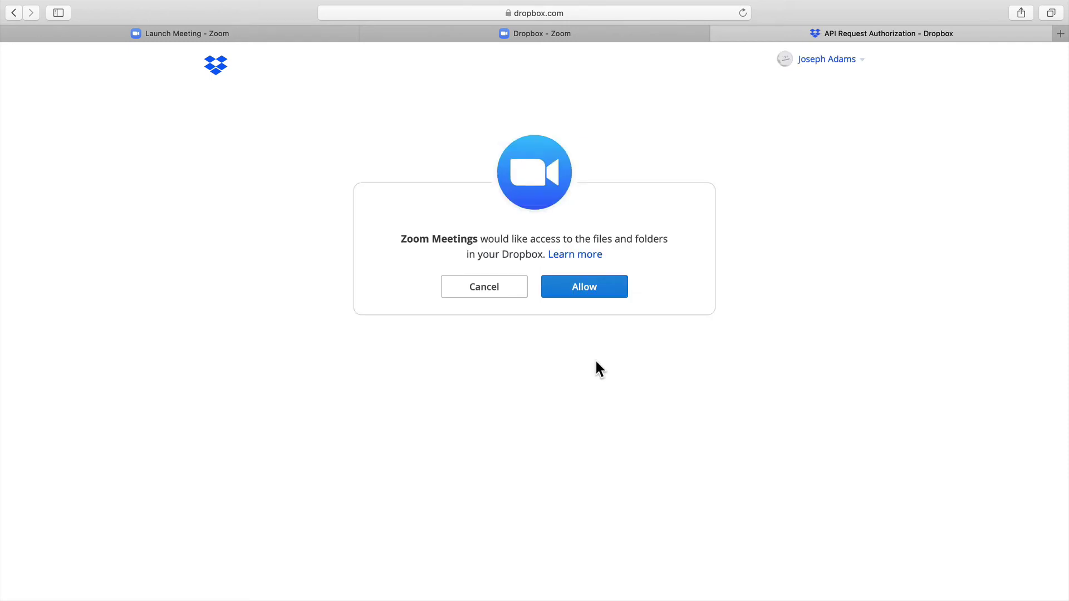
pyautogui.click(581, 298)
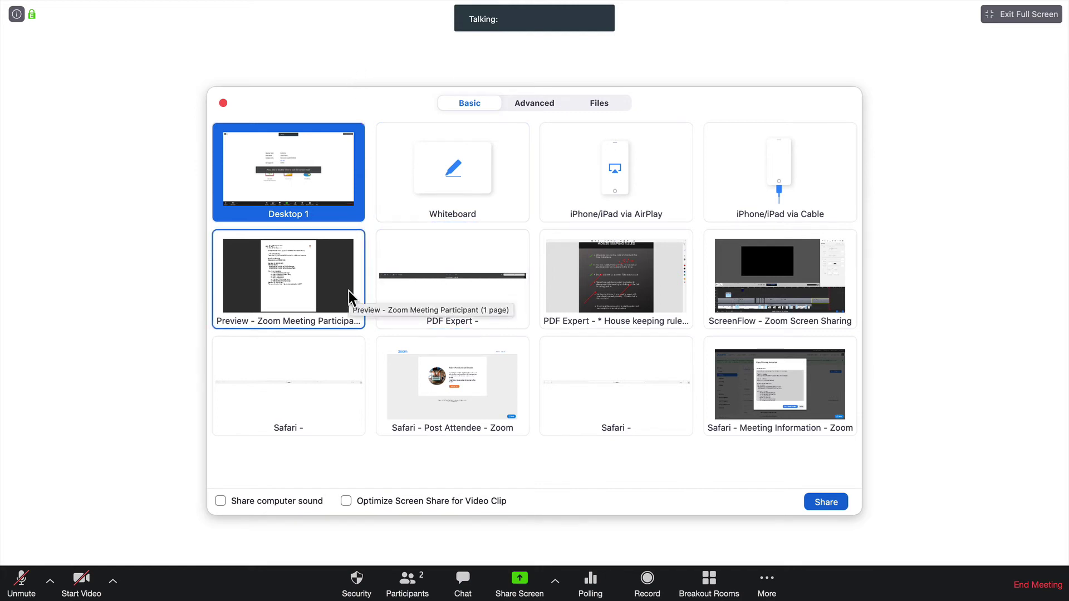
# Share the Preview window showing the 'Zoom Meeting Participant' invitation.
pyautogui.click(310, 296)
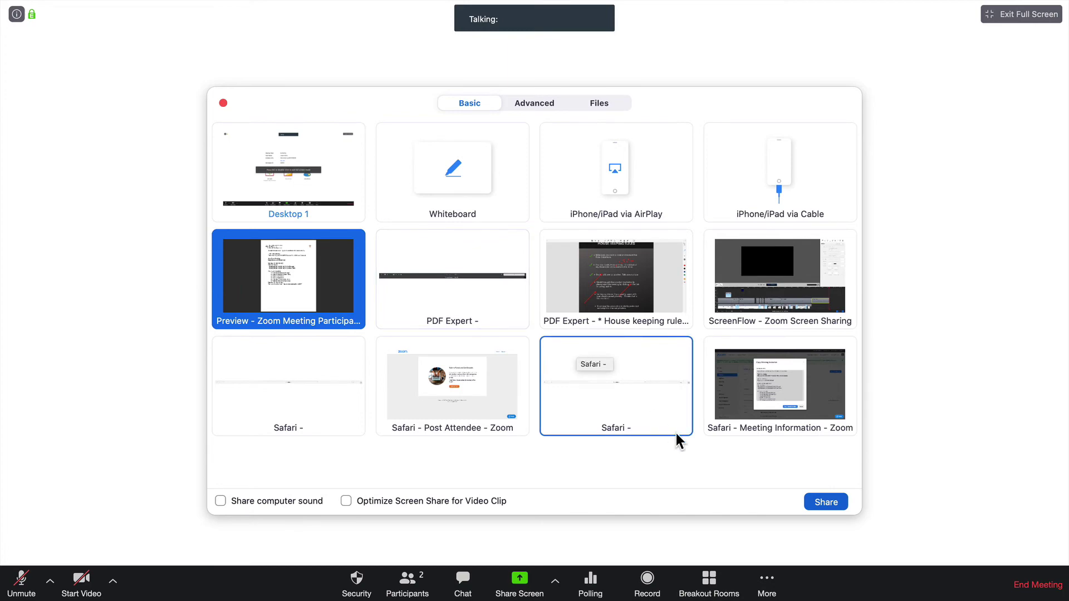
pyautogui.click(826, 502)
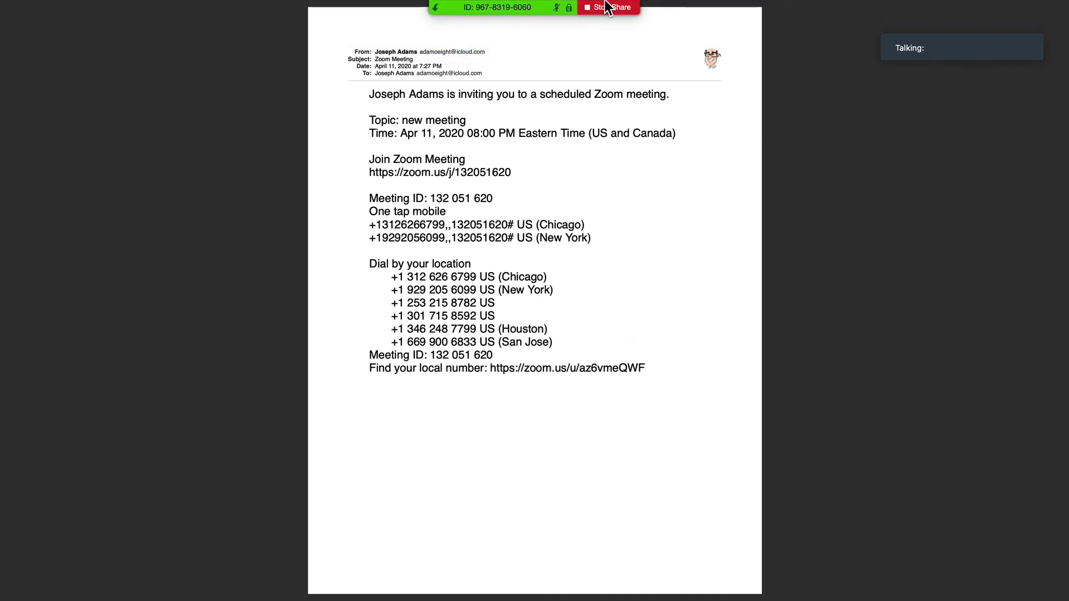
# Give the witness mouse and keyboard control of the shared invitation screen.
pyautogui.moveTo(557, 5)
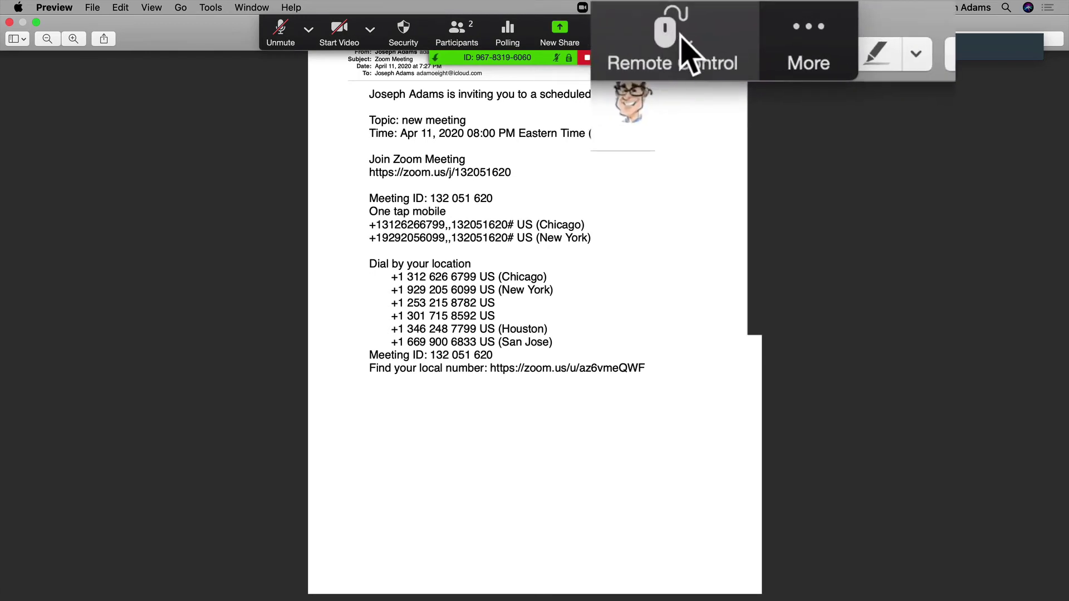
pyautogui.click(678, 39)
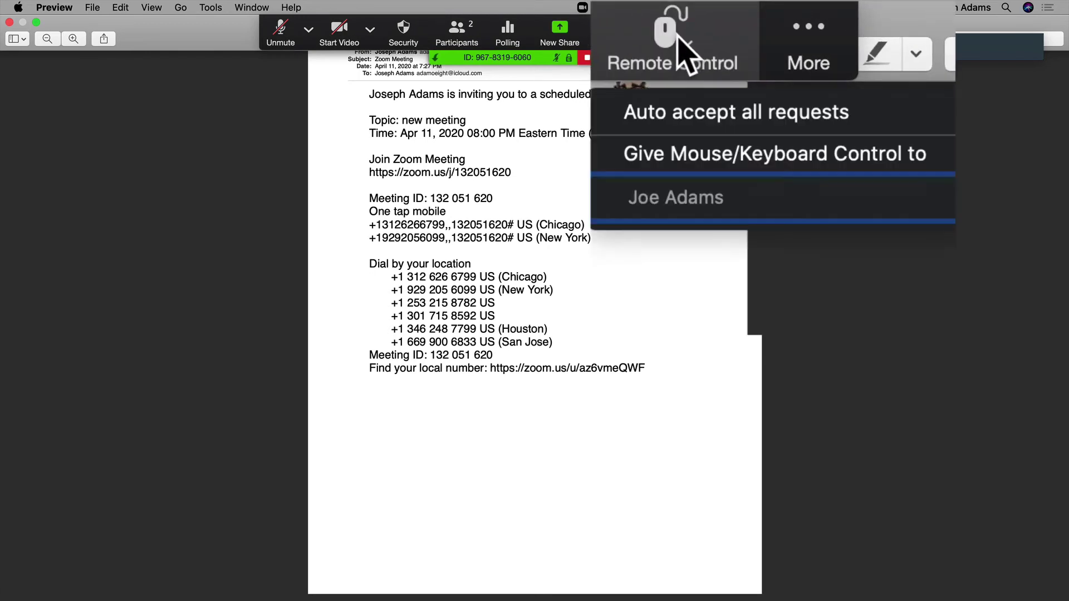
pyautogui.click(640, 201)
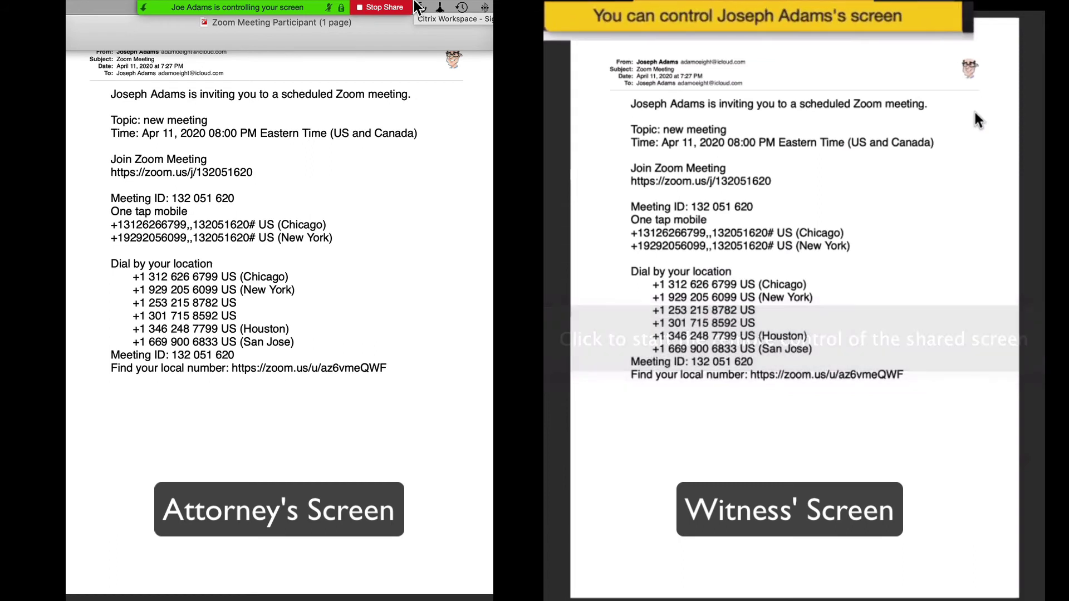
# As the witness, take control of the shared screen and choose Annotate from View Options.
pyautogui.click(974, 109)
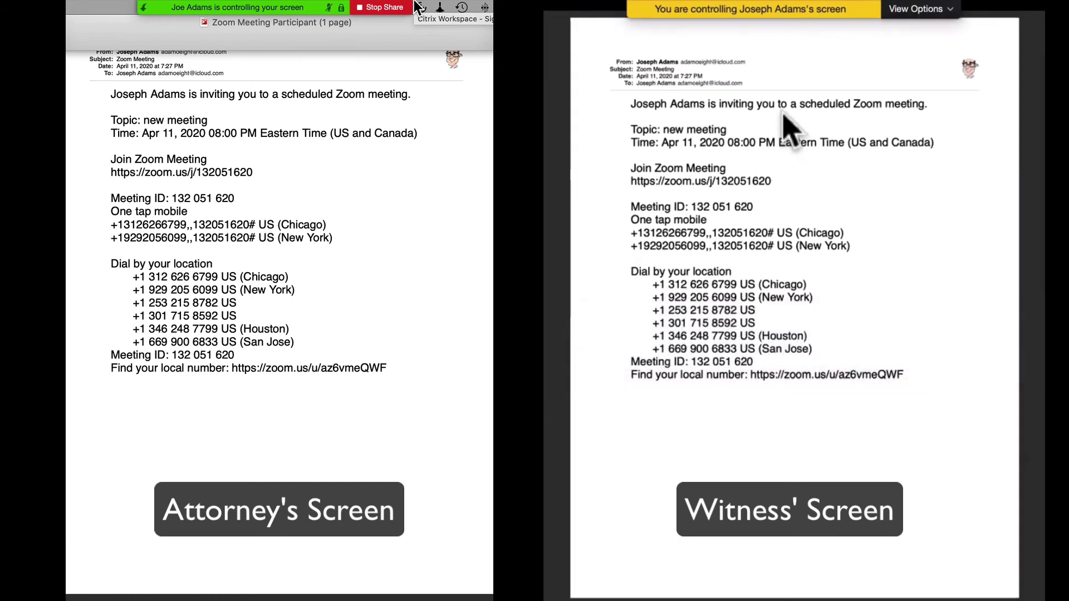
pyautogui.click(939, 10)
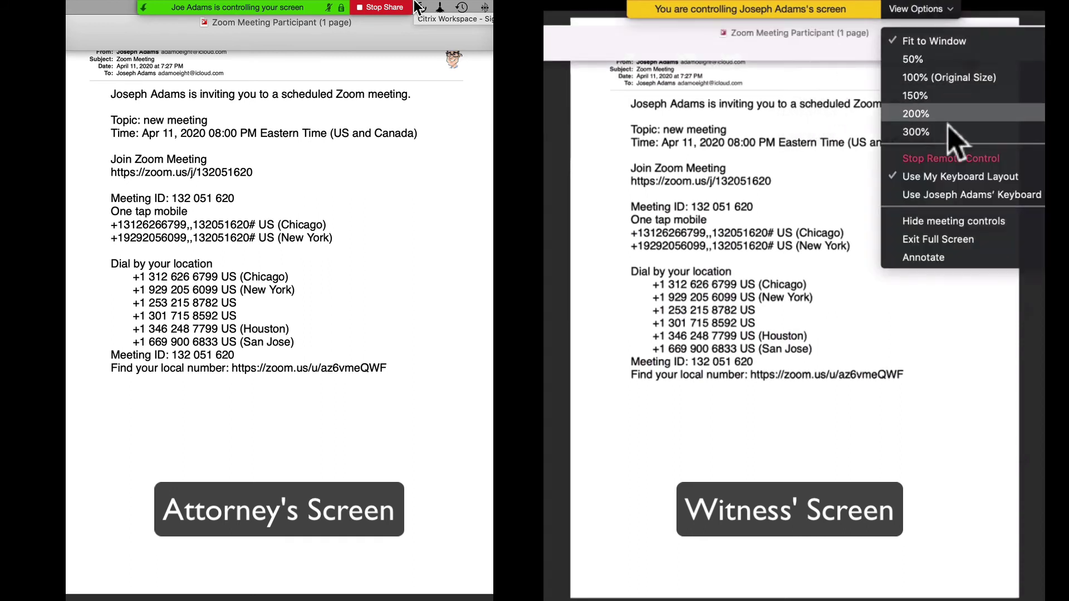
pyautogui.click(944, 257)
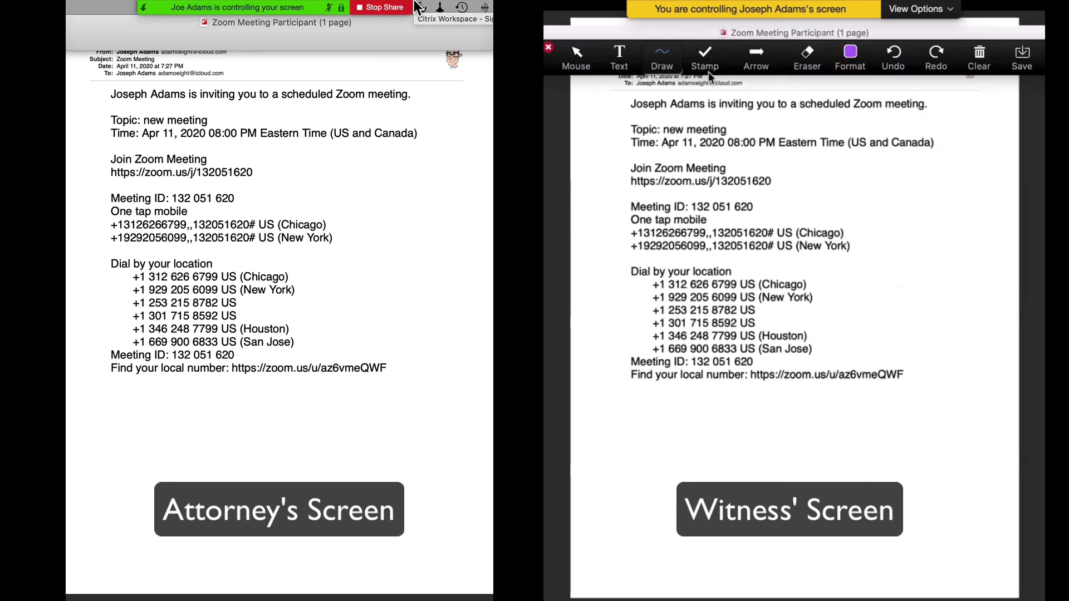
# Stamp check marks beside Join Zoom Meeting and the Meeting ID line.
pyautogui.click(705, 56)
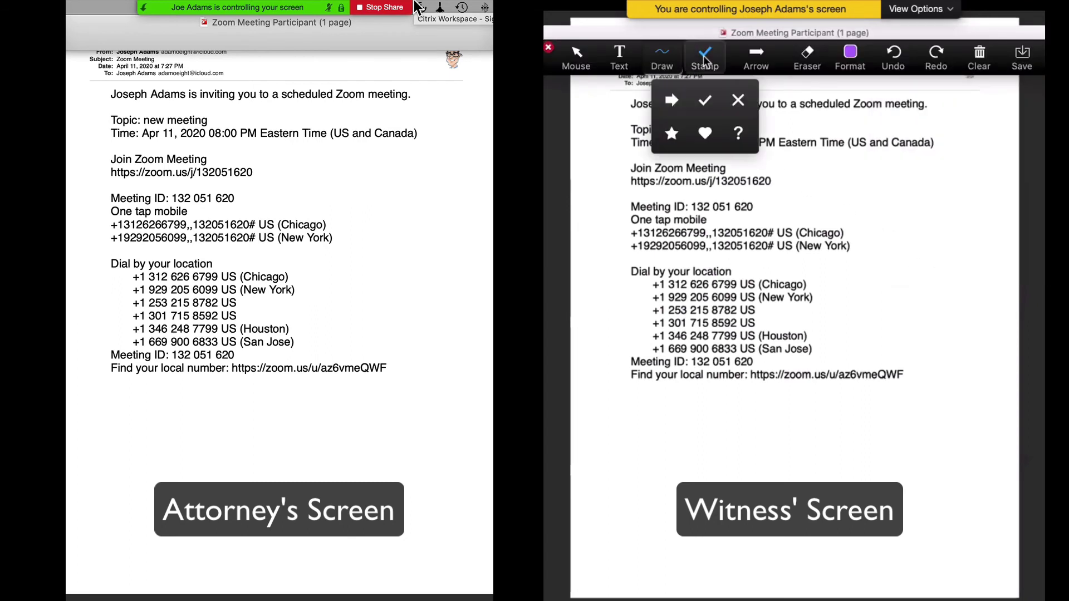
pyautogui.click(704, 101)
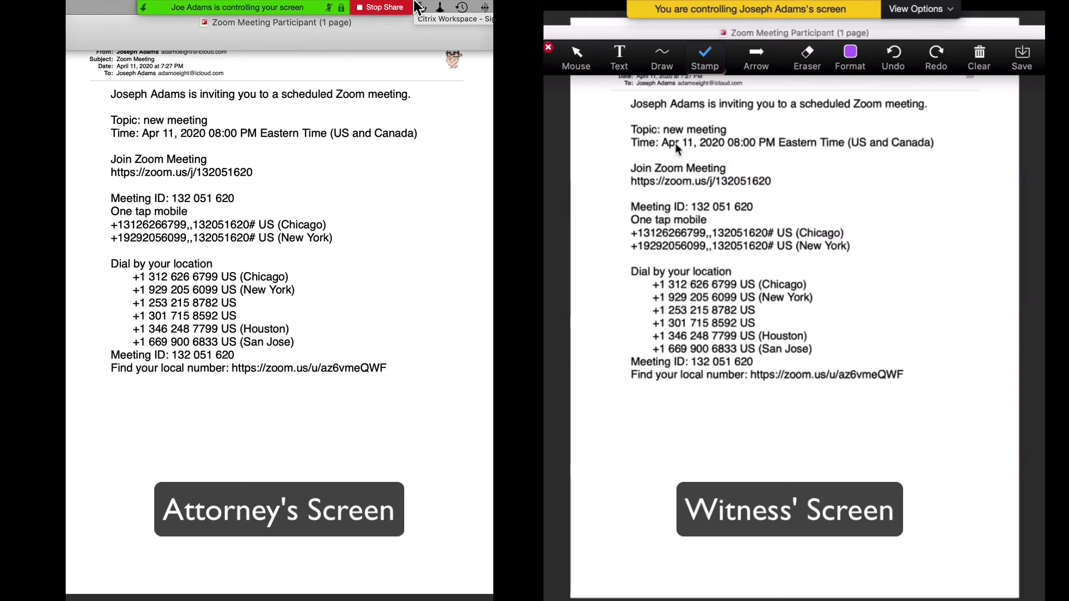
pyautogui.click(623, 171)
pyautogui.click(623, 210)
# Circle 'Dial by your location', add a labelled arrow at the Meeting ID, then reclaim control.
pyautogui.click(662, 64)
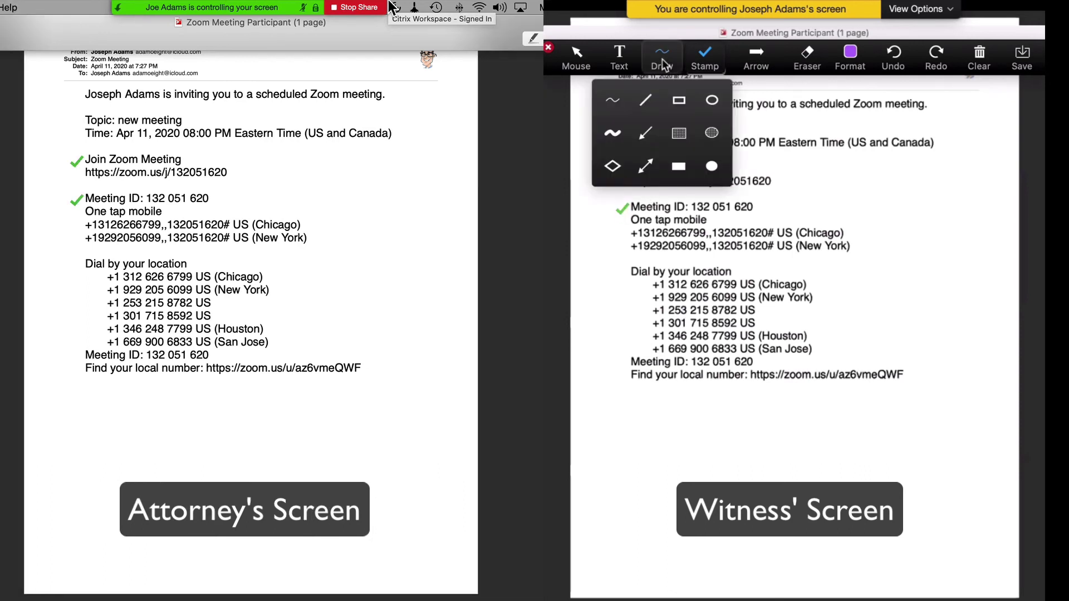
pyautogui.click(621, 101)
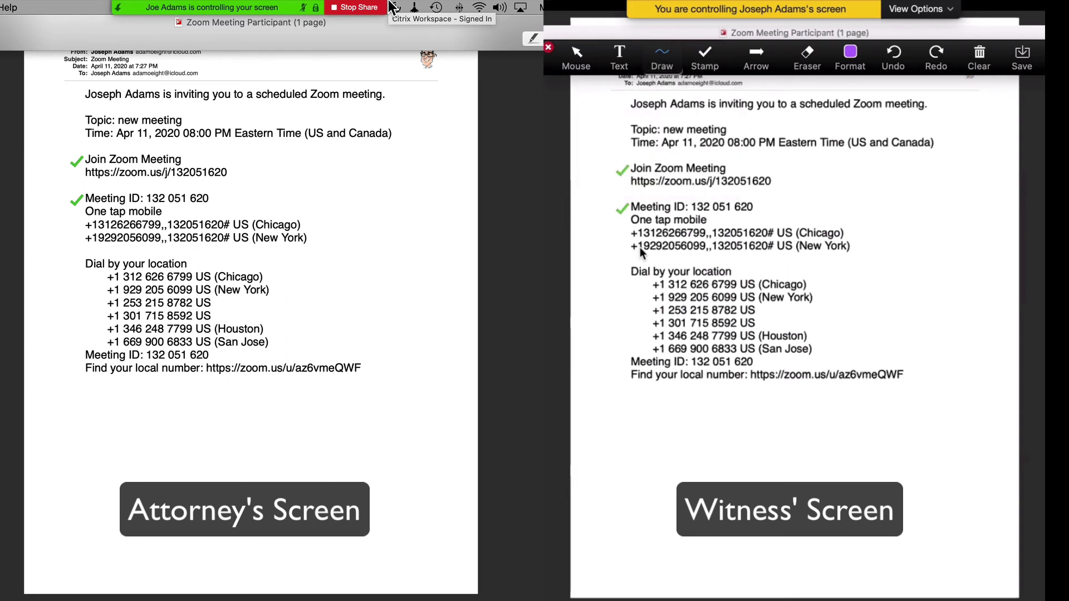
pyautogui.moveTo(635, 251)
pyautogui.mouseDown()
pyautogui.moveTo(625, 284)
pyautogui.moveTo(702, 295)
pyautogui.moveTo(759, 284)
pyautogui.moveTo(741, 265)
pyautogui.moveTo(629, 264)
pyautogui.mouseUp()
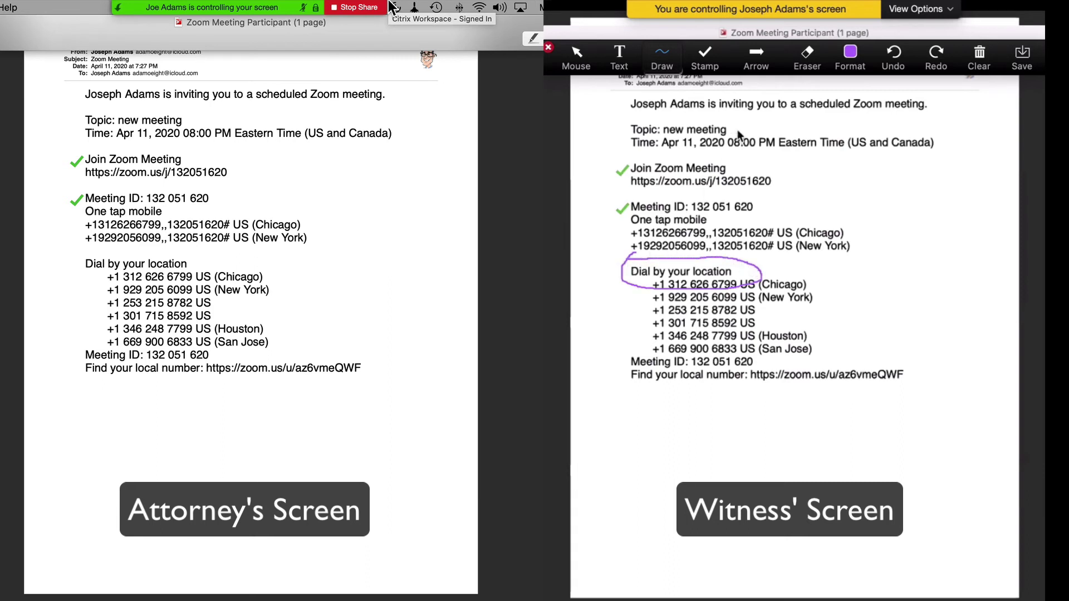
pyautogui.click(756, 59)
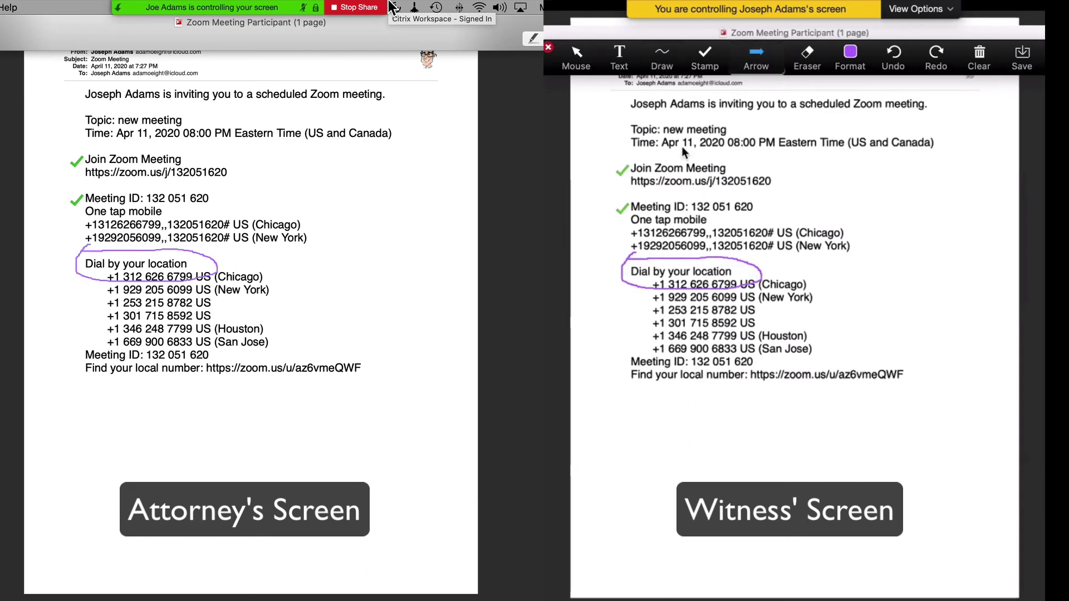
pyautogui.click(610, 364)
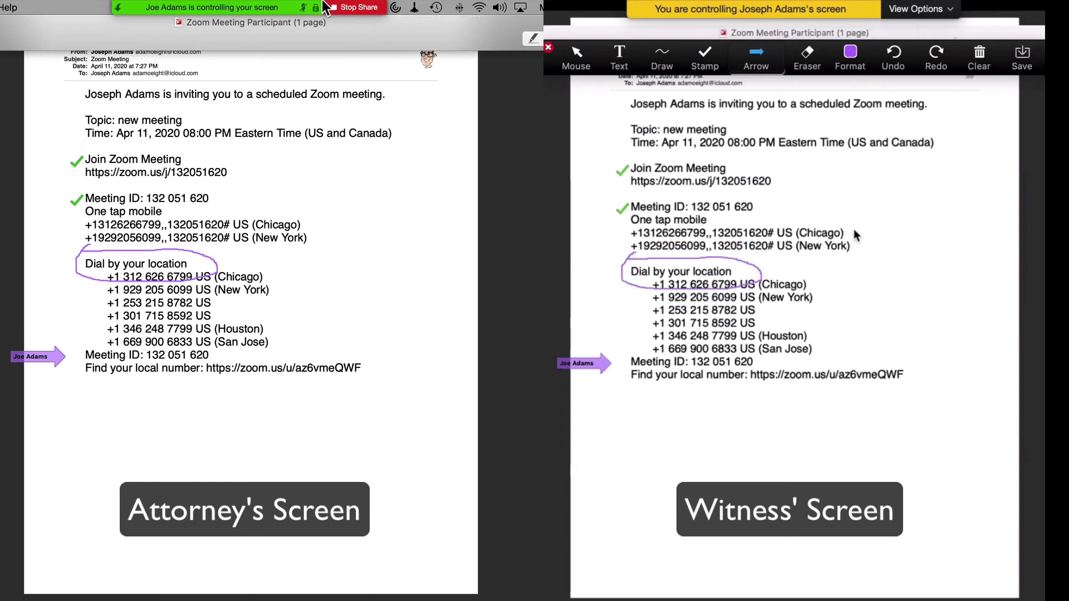
pyautogui.click(255, 8)
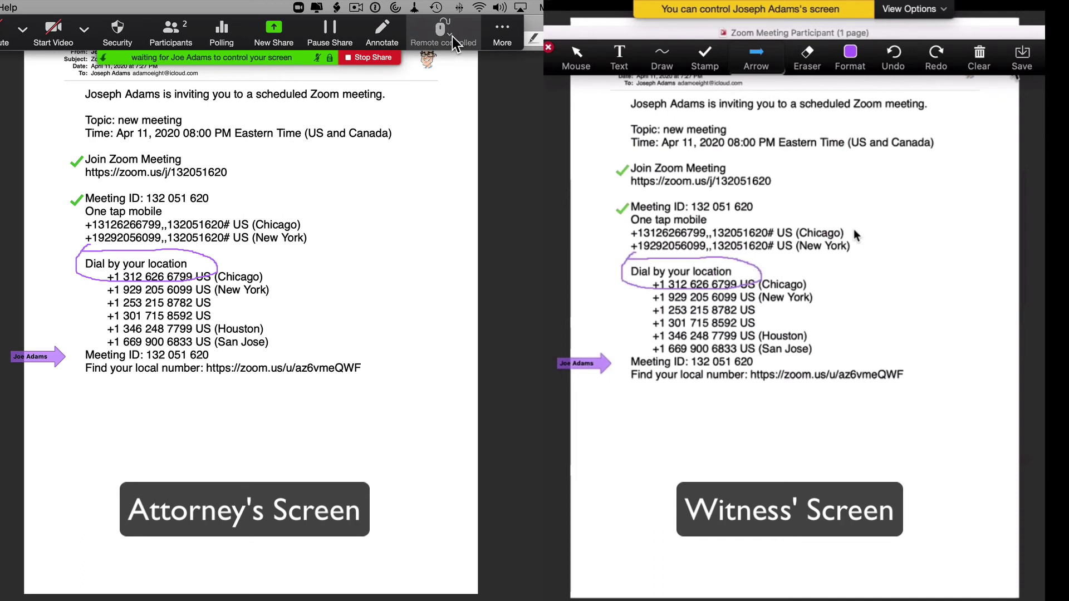
# End the witness's remote control with Abort Control.
pyautogui.click(453, 34)
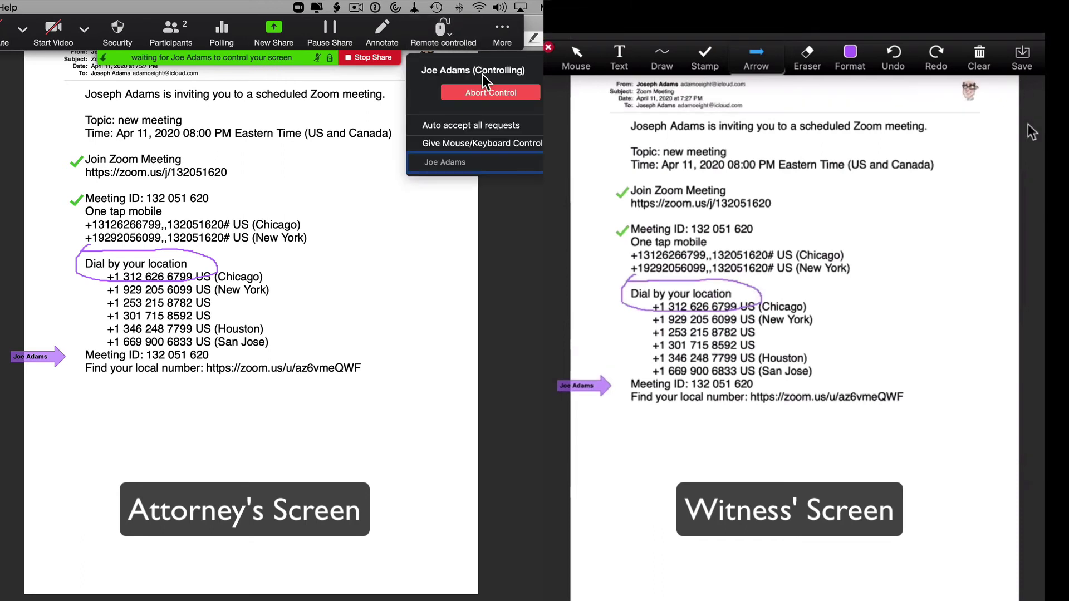
pyautogui.click(488, 93)
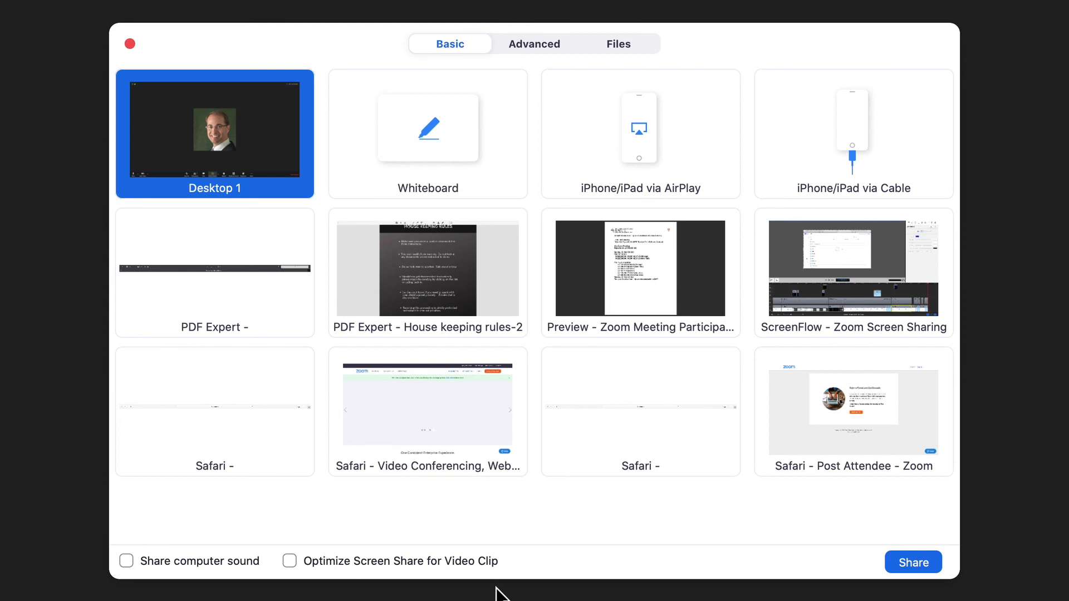
# Share the PDF Expert 'House keeping rules-2' document window.
pyautogui.click(416, 297)
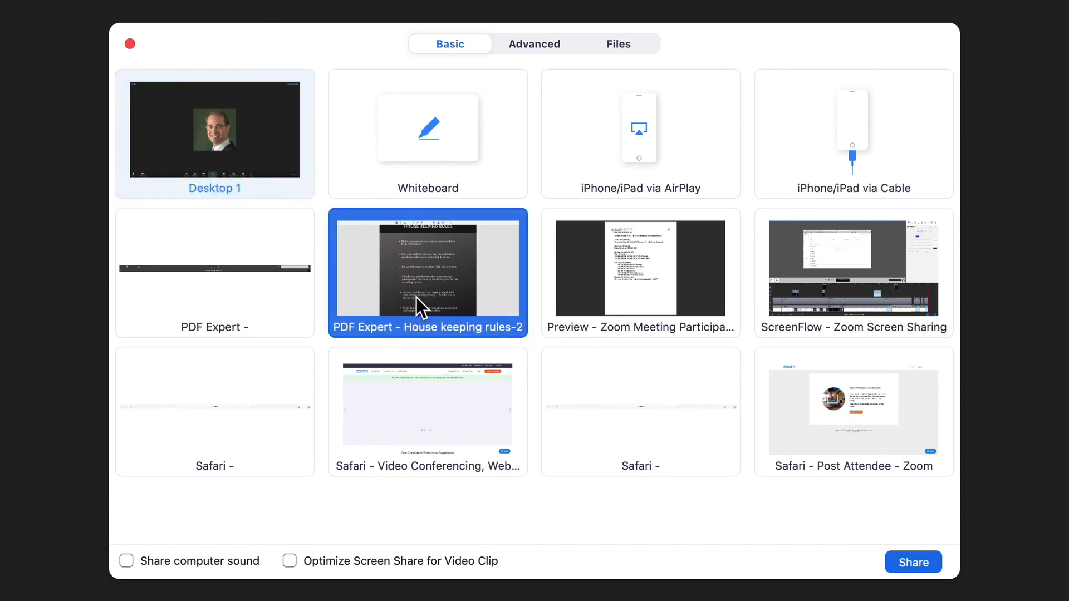
pyautogui.click(914, 562)
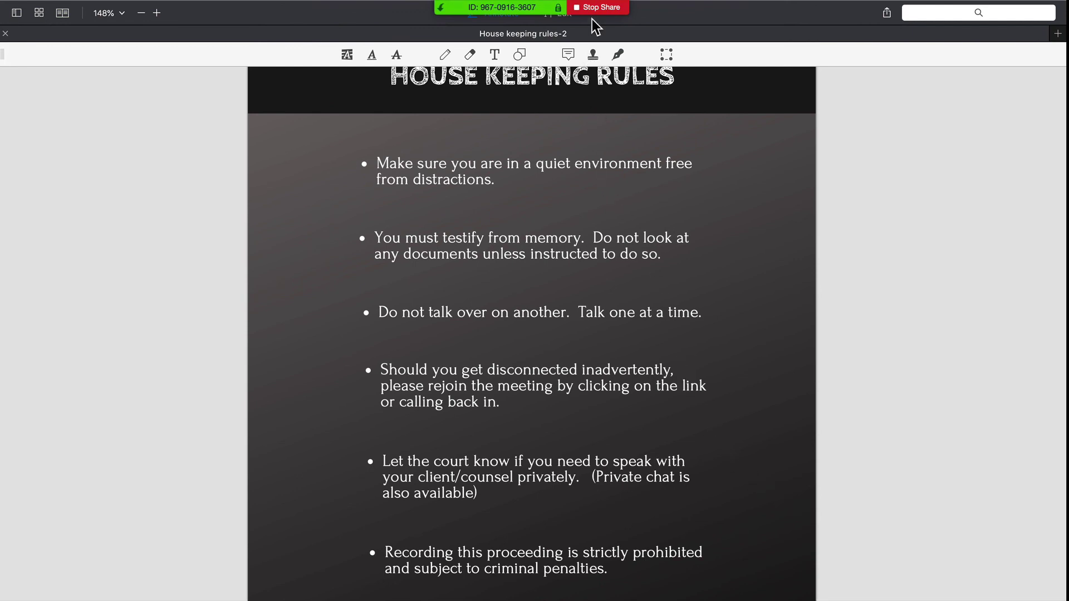
# Pause the House Keeping Rules screen share from the meeting toolbar.
pyautogui.moveTo(582, 1)
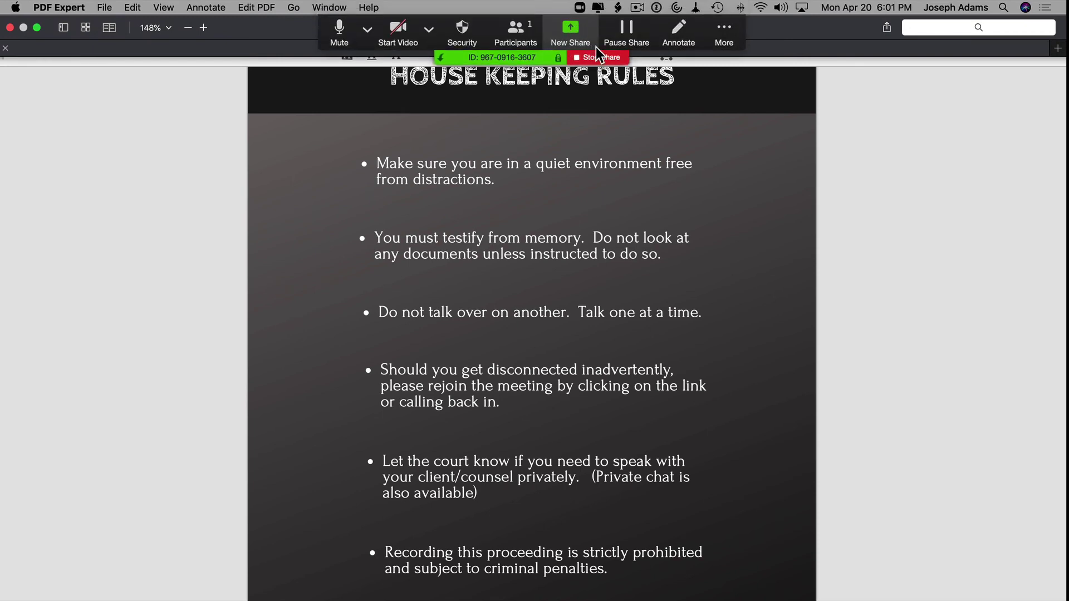
pyautogui.click(628, 32)
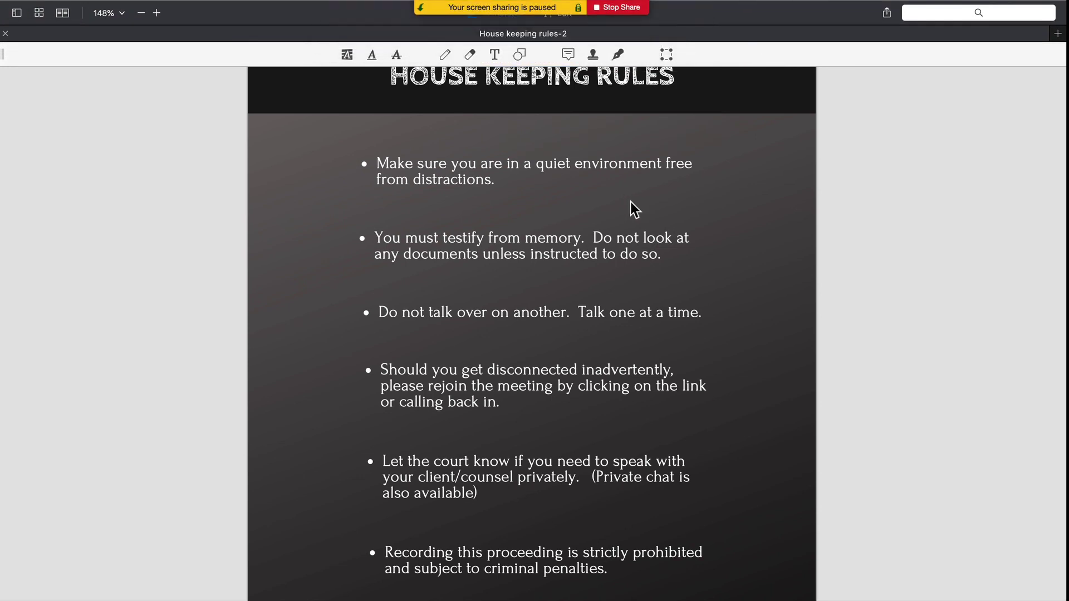
# Switch the paused share to the Preview meeting-invitation window, then resume sharing.
pyautogui.moveTo(558, 13)
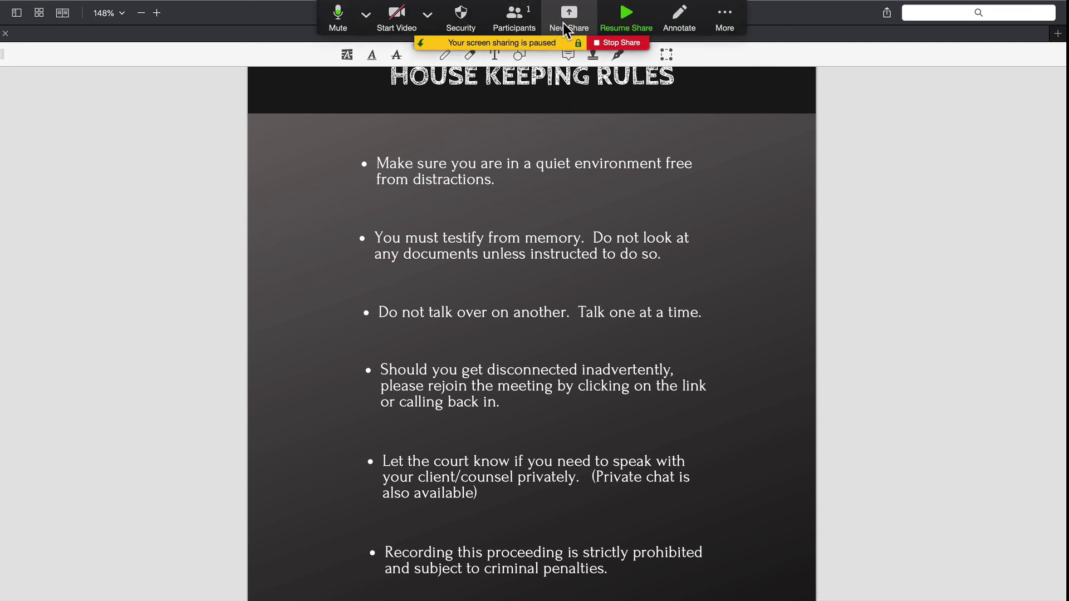
pyautogui.click(569, 19)
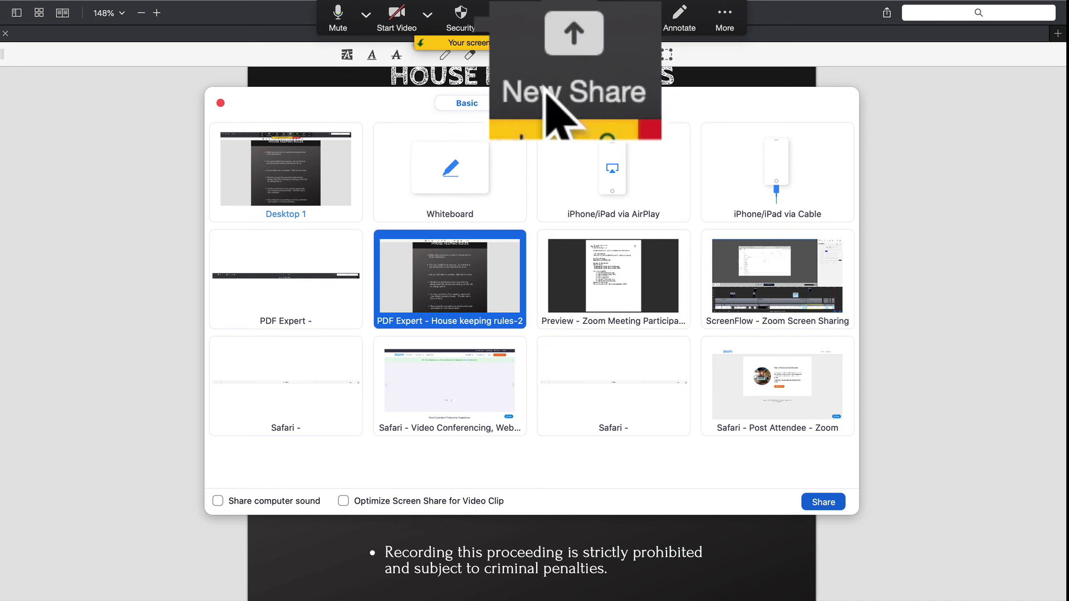
pyautogui.click(607, 293)
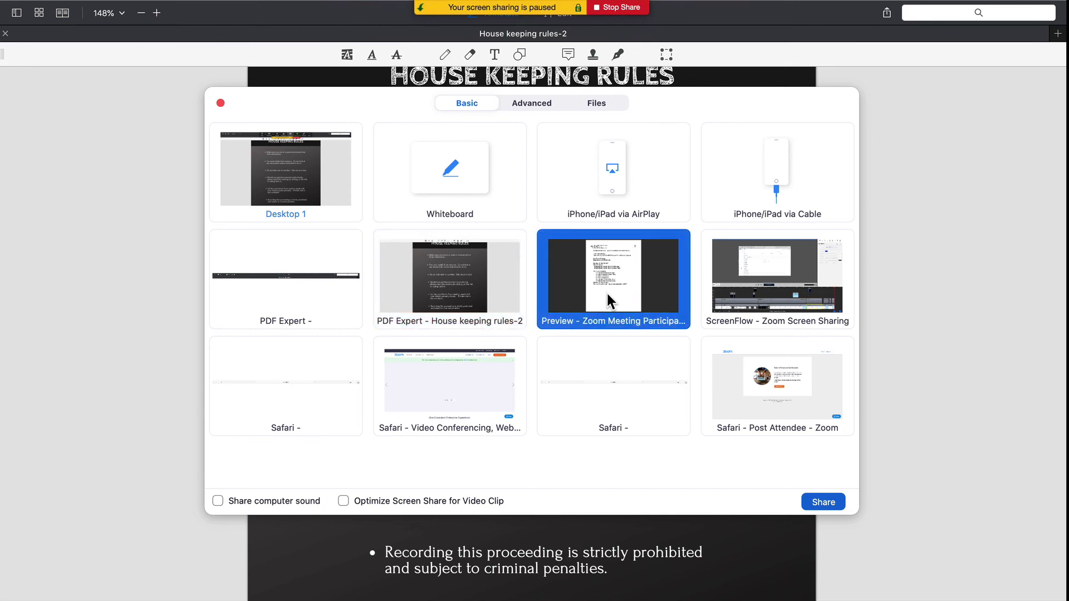
pyautogui.click(820, 499)
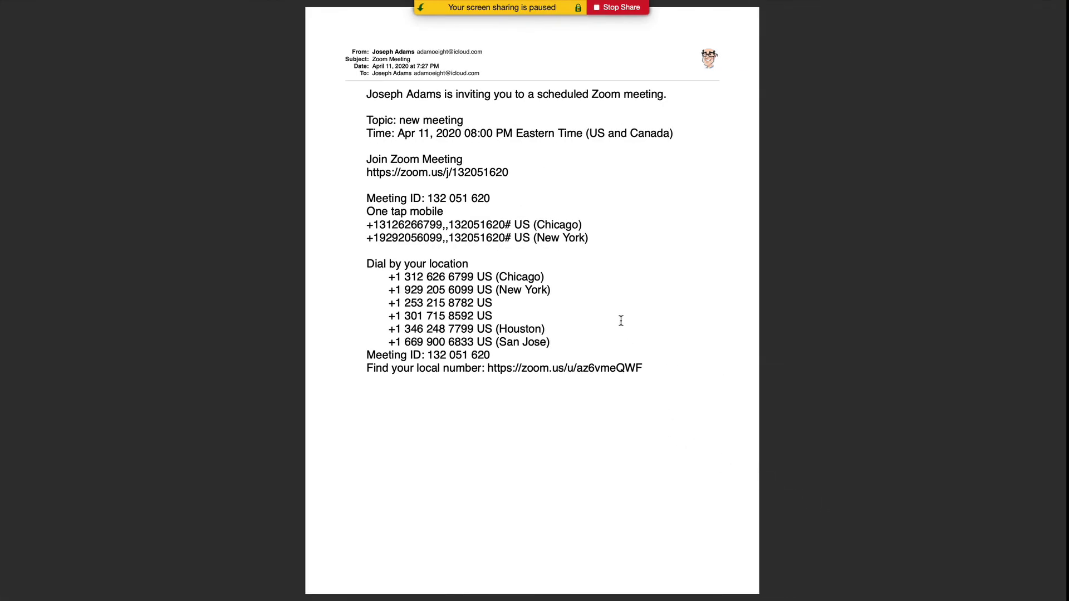
pyautogui.moveTo(573, 3)
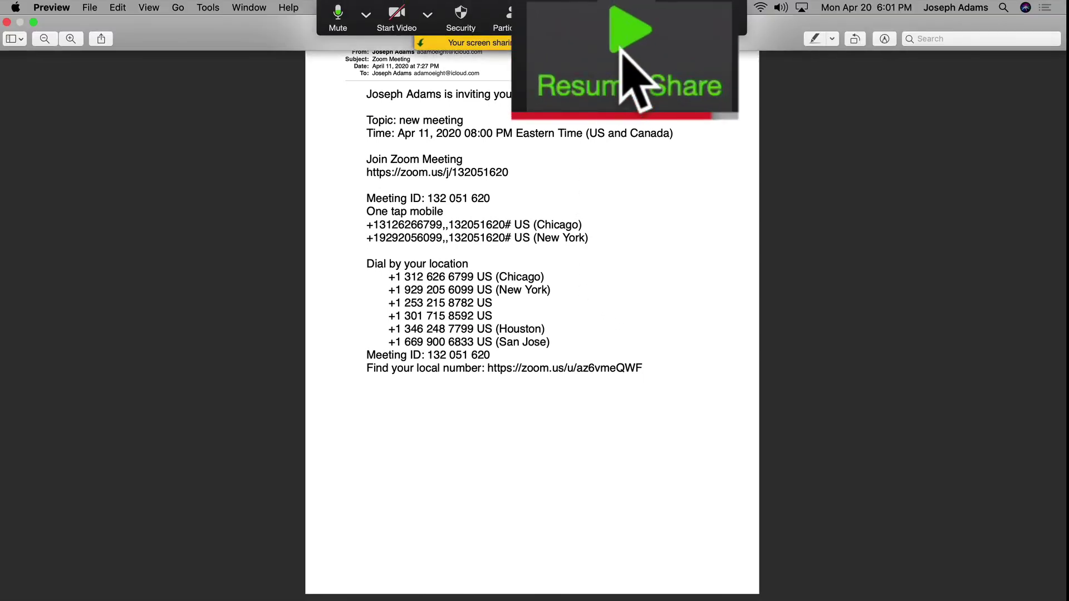
pyautogui.click(625, 18)
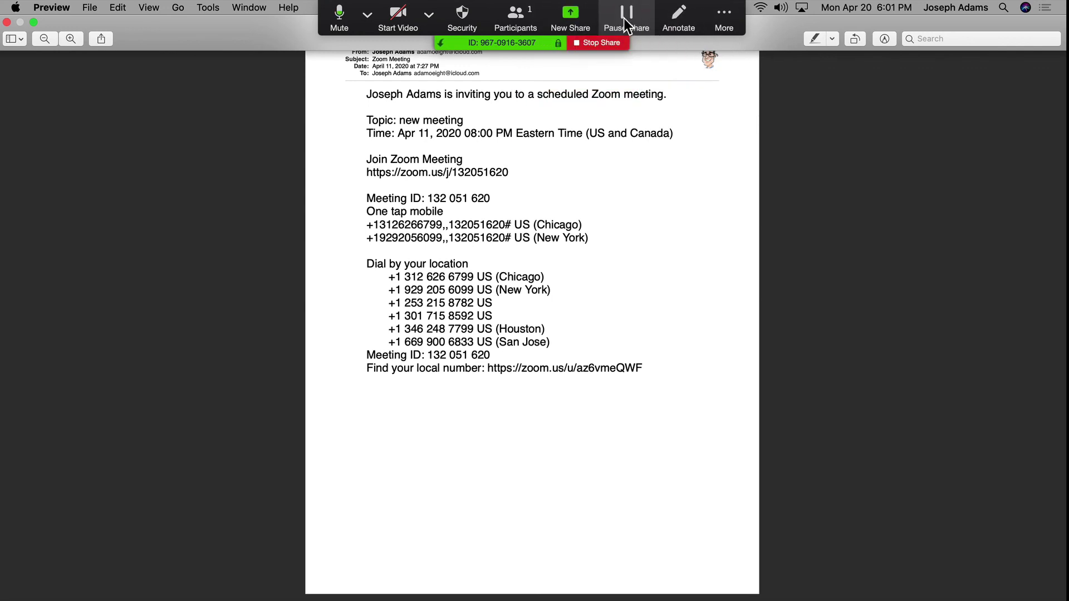